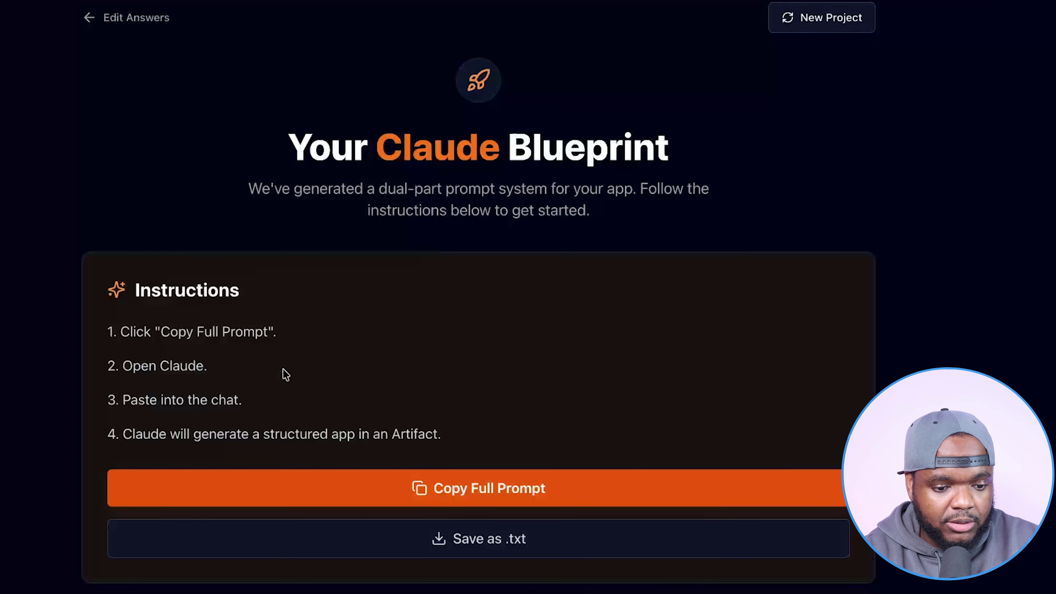
# Copy the full blueprint prompt, switch to a new Claude chat, paste it and submit it with Sonnet 4.5
pyautogui.click(542, 499)
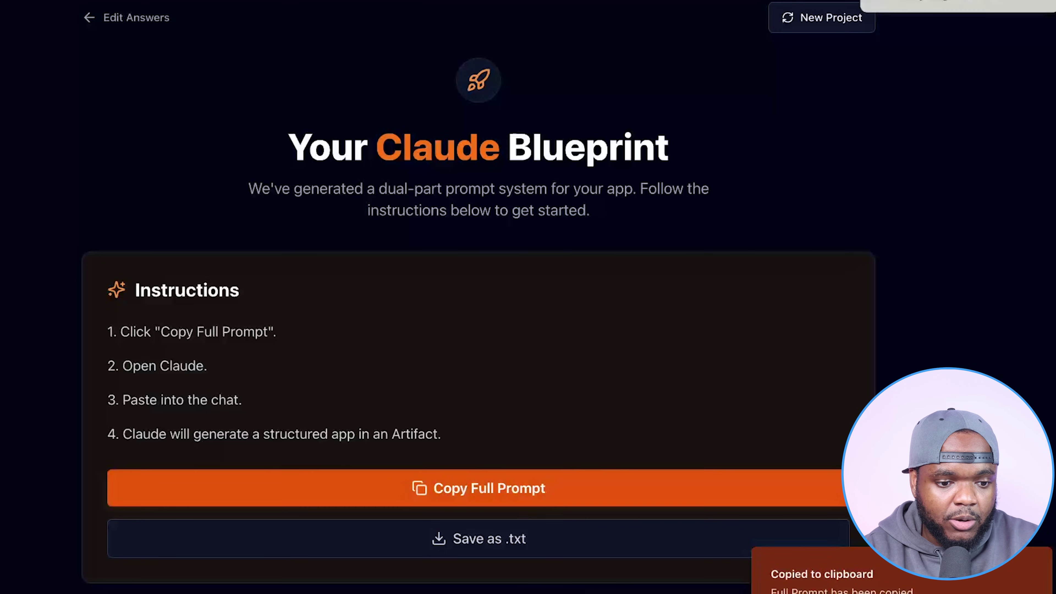
pyautogui.click(906, 1)
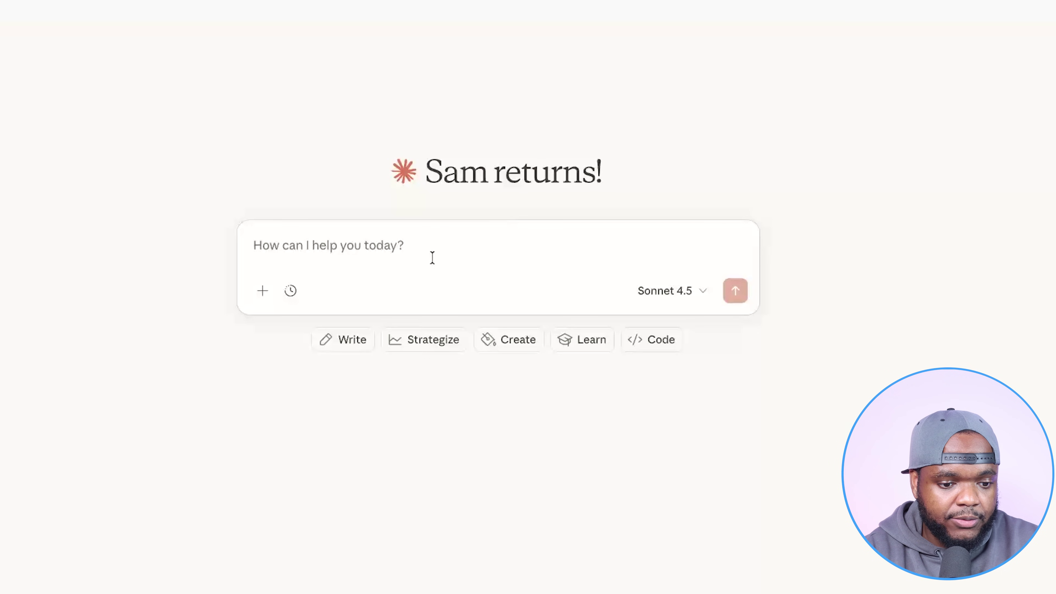
pyautogui.click(317, 248)
pyautogui.hotkey('ctrl', 'v')
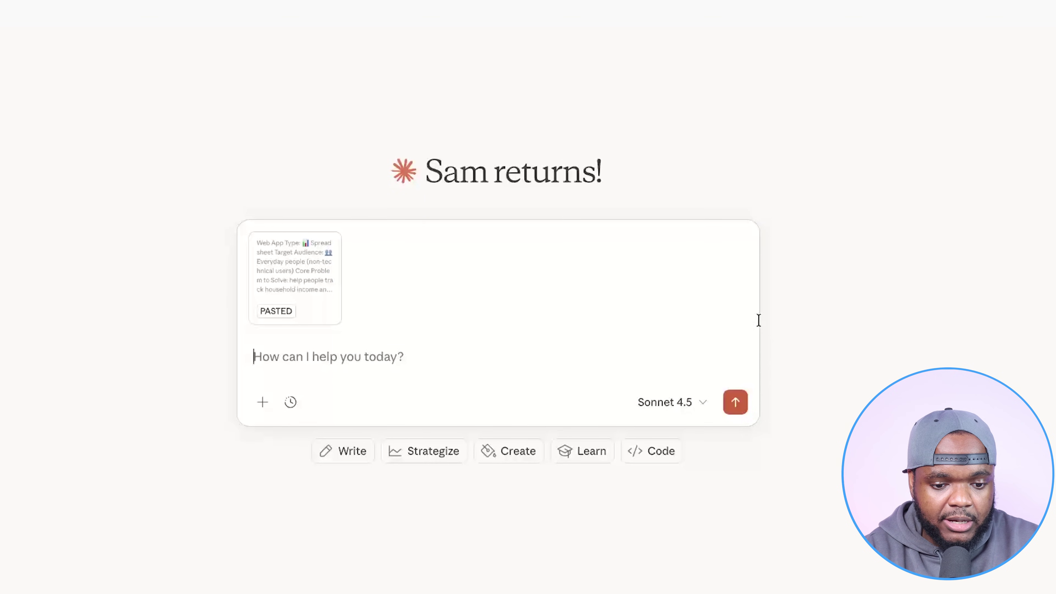
pyautogui.click(735, 402)
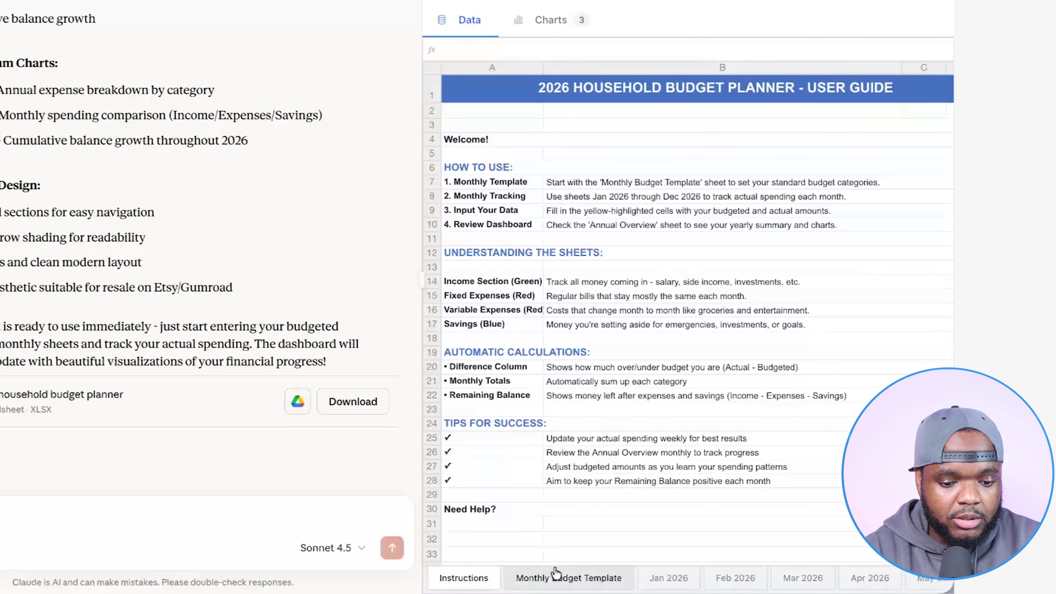
# Review the generated 2026 household budget planner's Monthly Budget Template, Jan to Mar 2026 and annual overview sheets
pyautogui.click(557, 576)
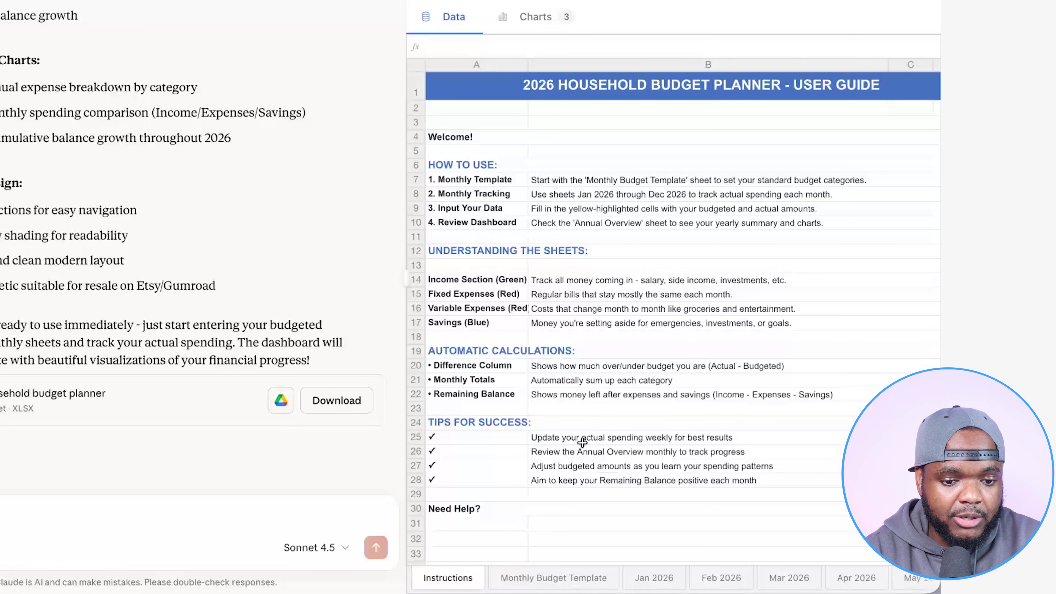
pyautogui.click(599, 583)
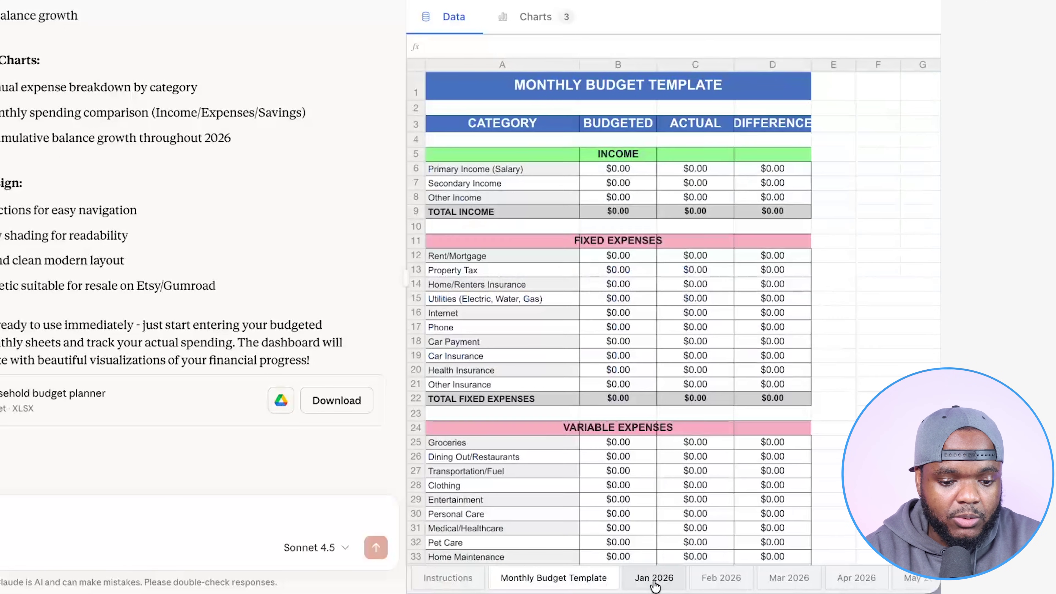
pyautogui.click(655, 582)
pyautogui.click(711, 583)
pyautogui.click(790, 585)
pyautogui.hscroll(10, 792, 586)
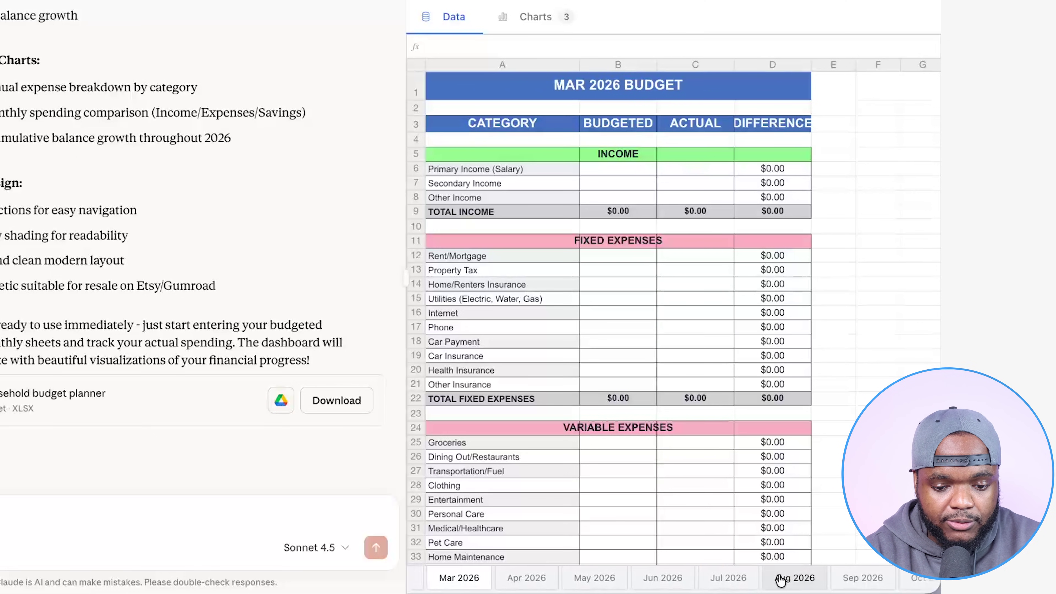
pyautogui.click(873, 578)
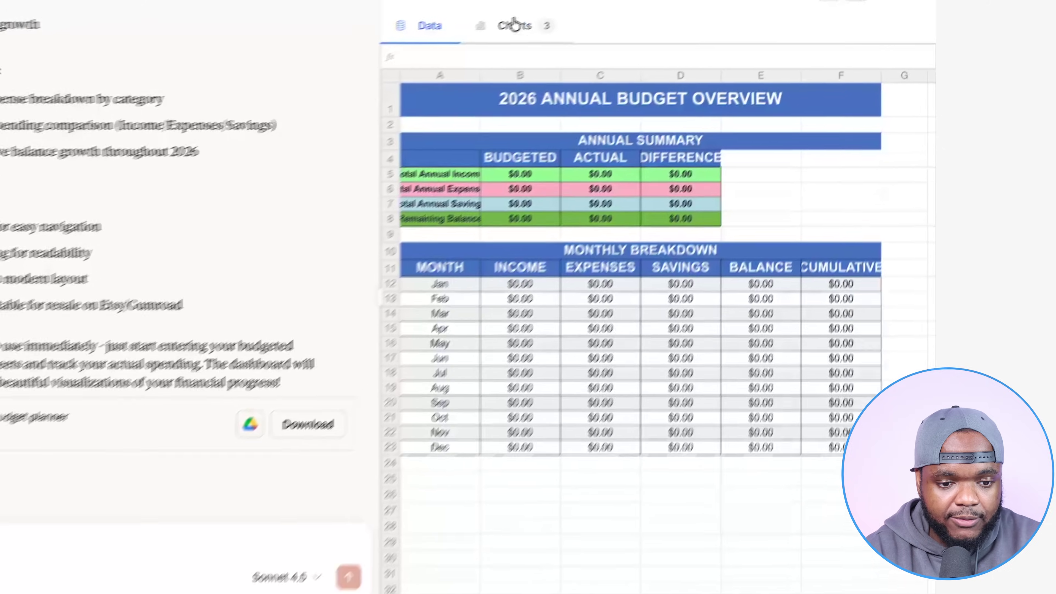
# View the budget planner's Monthly Spending Comparison and Cumulative Balance Growth charts
pyautogui.click(536, 16)
pyautogui.click(525, 143)
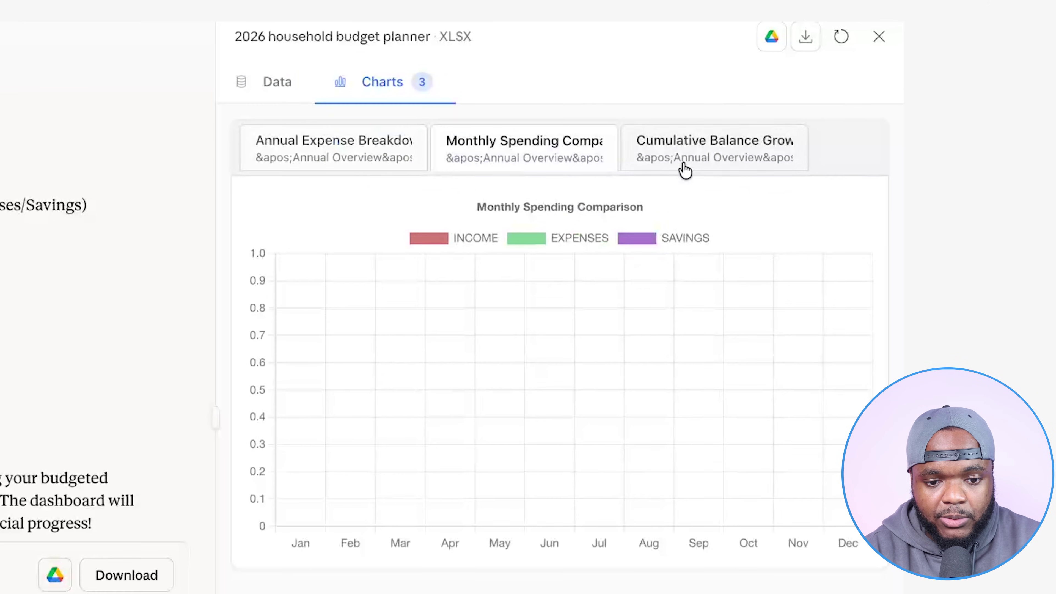
pyautogui.click(709, 150)
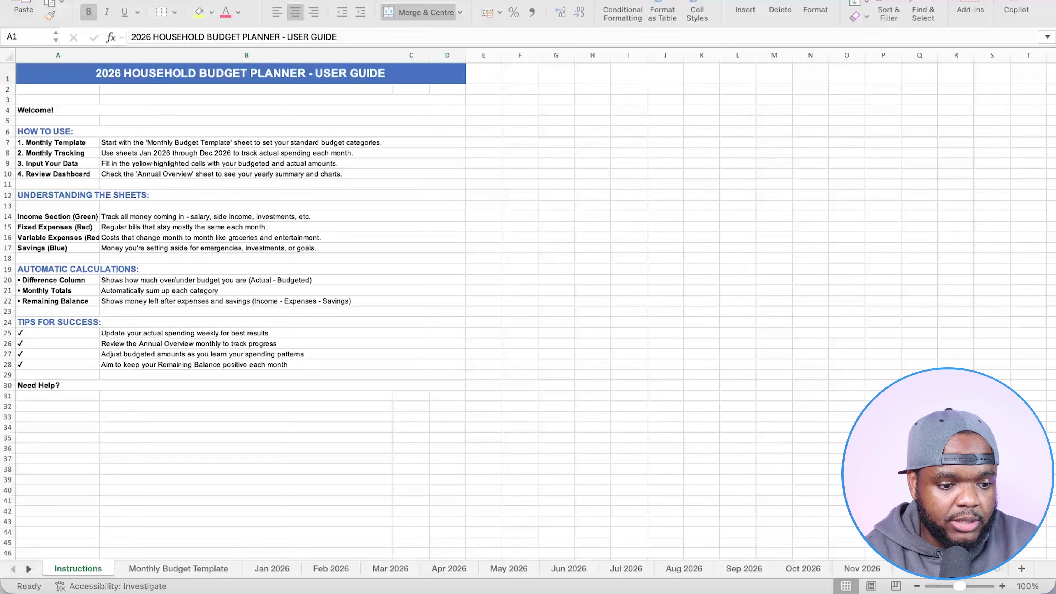
# Examine the Monthly Budget Template, Jan 2026 and Annual Overview sheets of the budget planner workbook in Excel
pyautogui.click(191, 571)
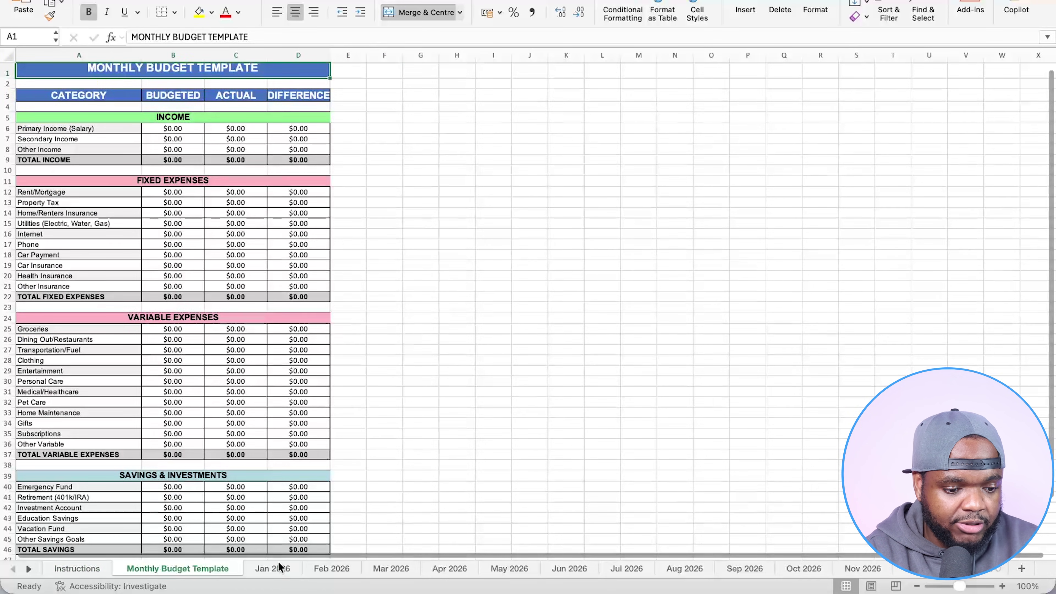
pyautogui.click(280, 567)
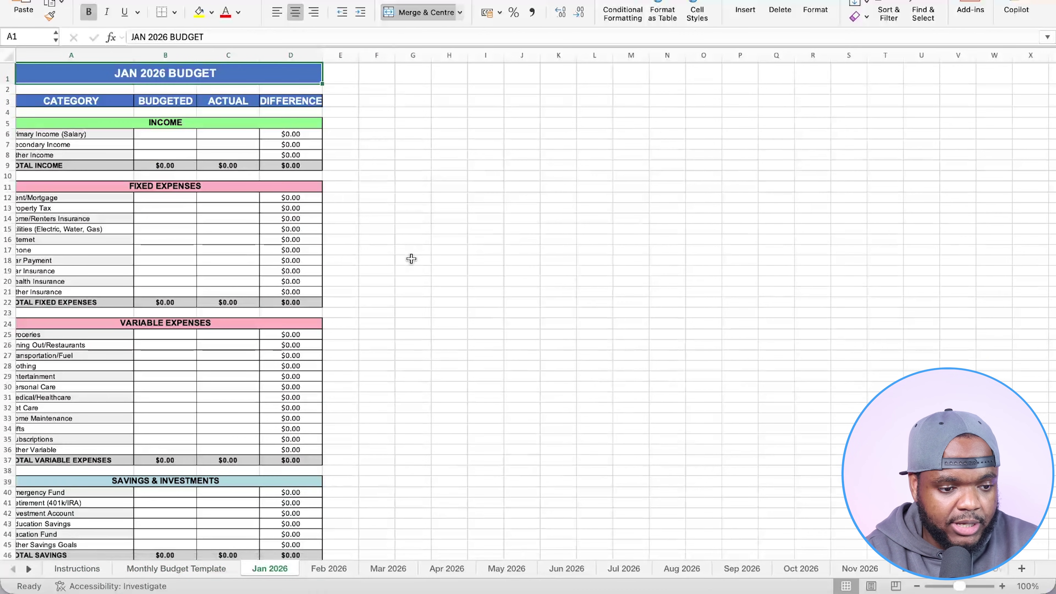
pyautogui.click(969, 568)
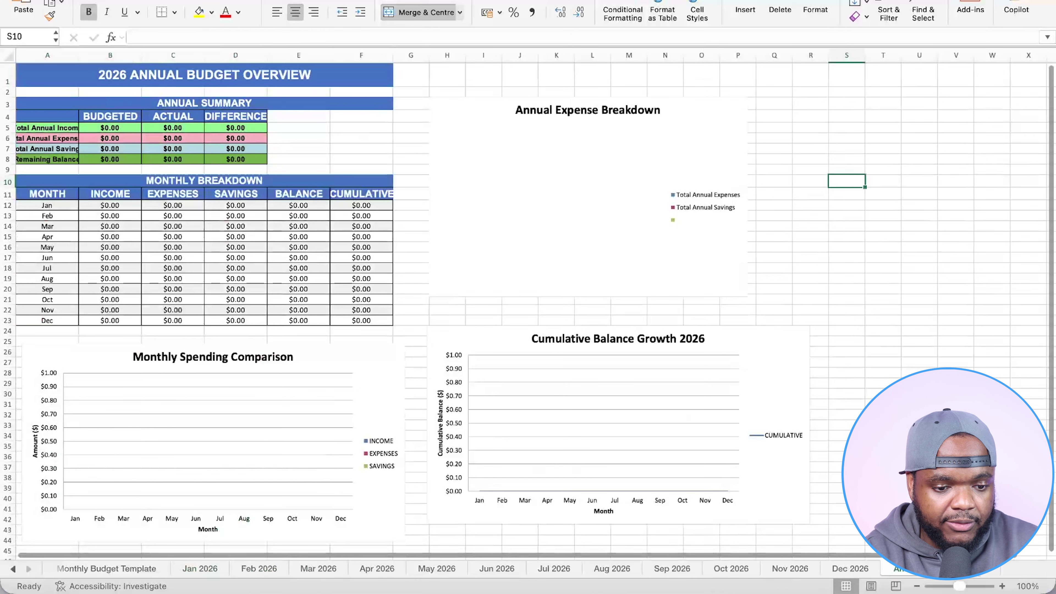
# Move the Annual Expense Breakdown chart slightly up and to the right, and return to the Jan 2026 and Monthly Budget Template sheets
pyautogui.moveTo(488, 104); pyautogui.dragTo(530, 78)
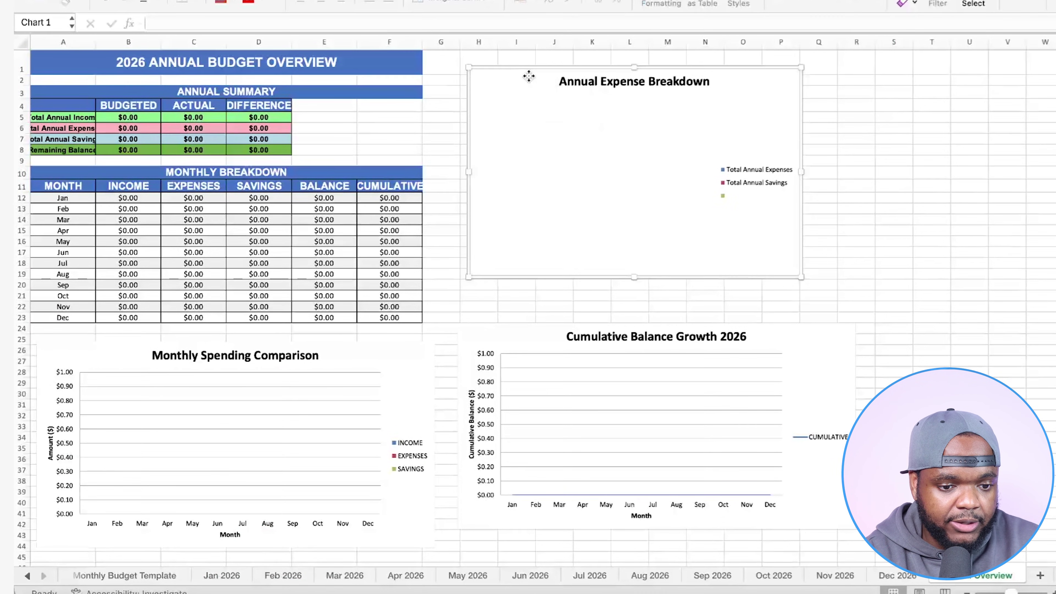
pyautogui.click(212, 572)
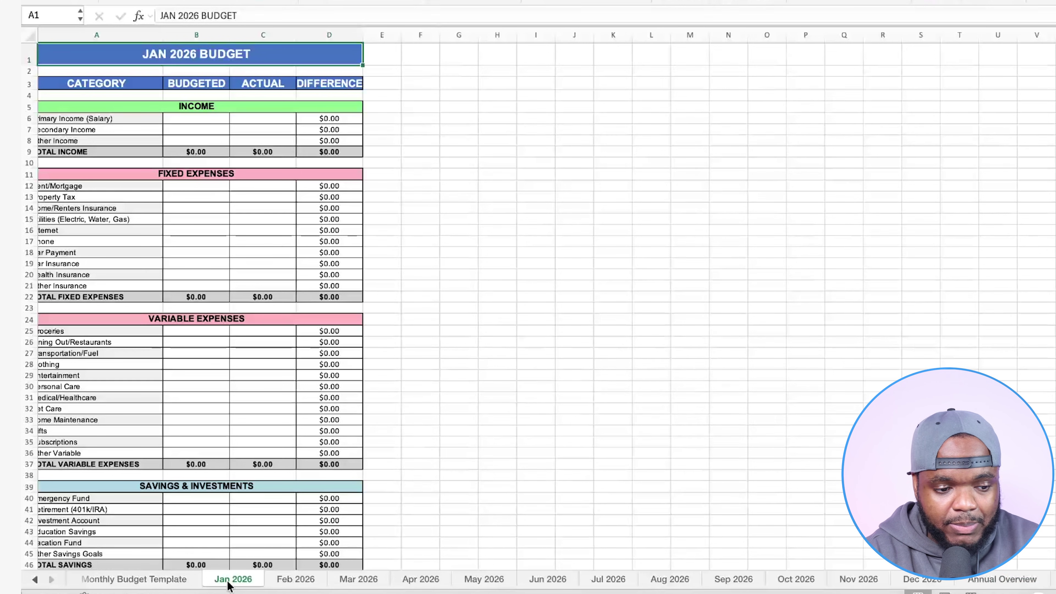
pyautogui.click(161, 580)
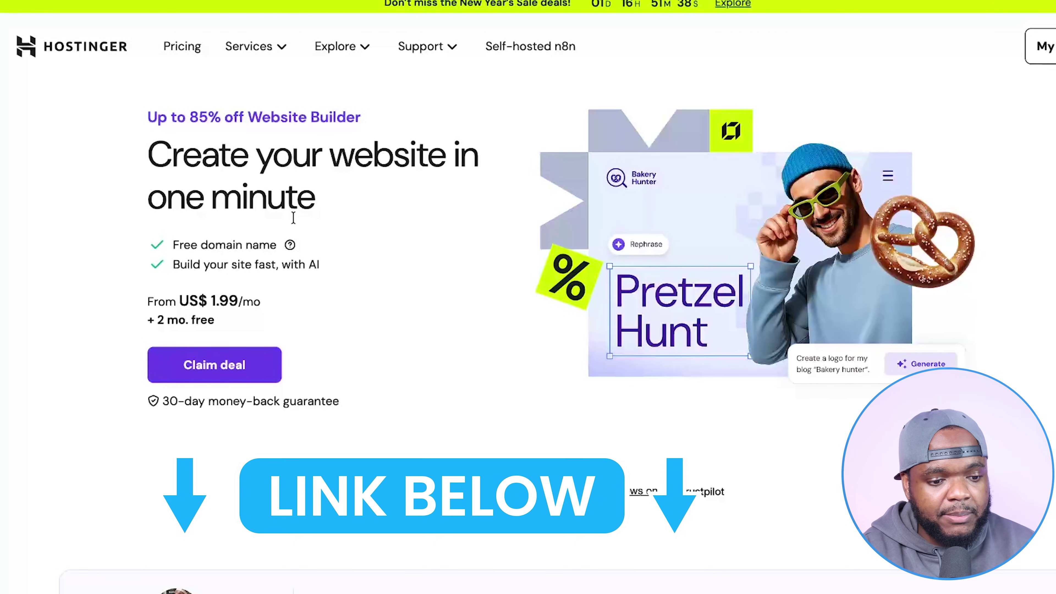
# Open Hostinger's Website Builder deal and examine the features of the Business Website Builder plan
pyautogui.click(250, 372)
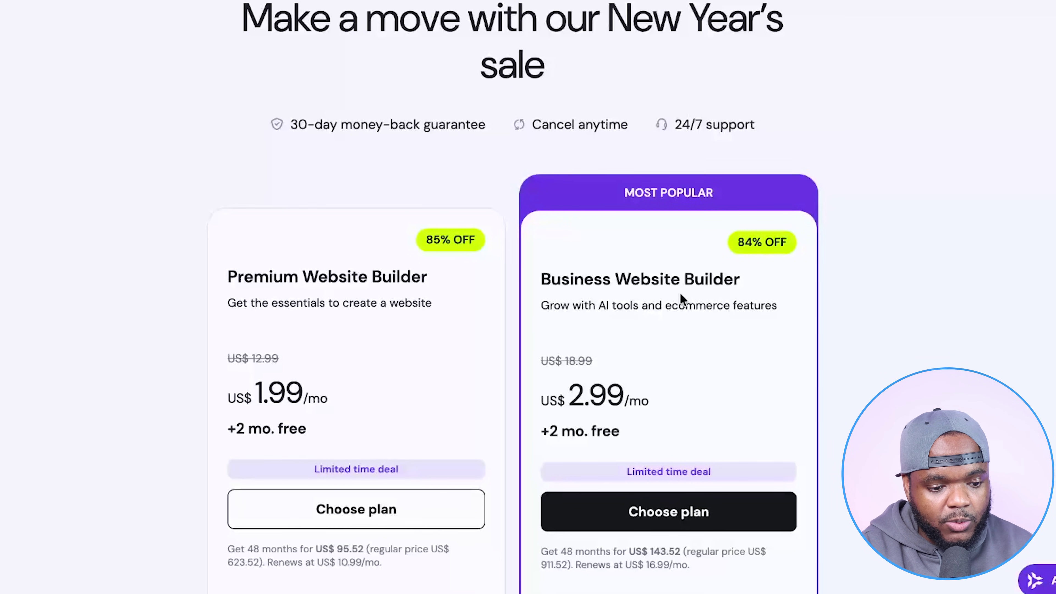
pyautogui.scroll(-10, 680, 293)
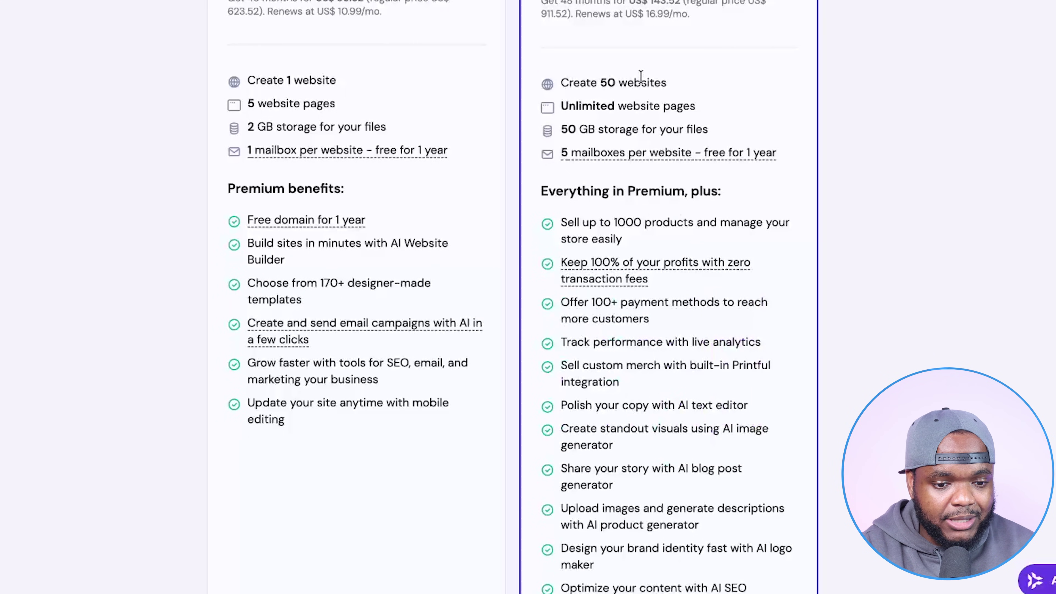
pyautogui.moveTo(681, 83); pyautogui.dragTo(572, 82)
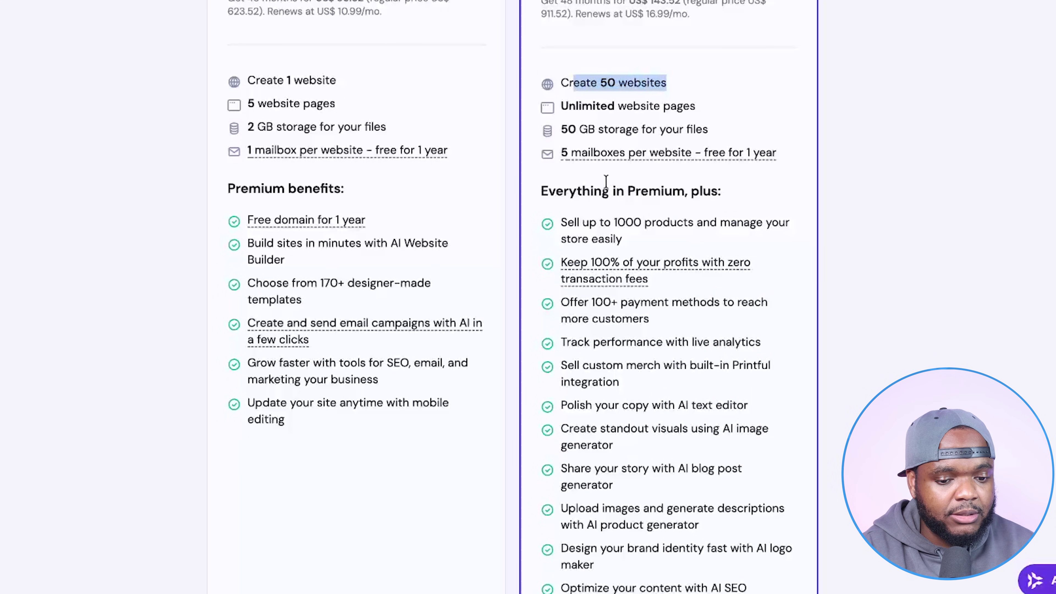
pyautogui.scroll(-2, 643, 240)
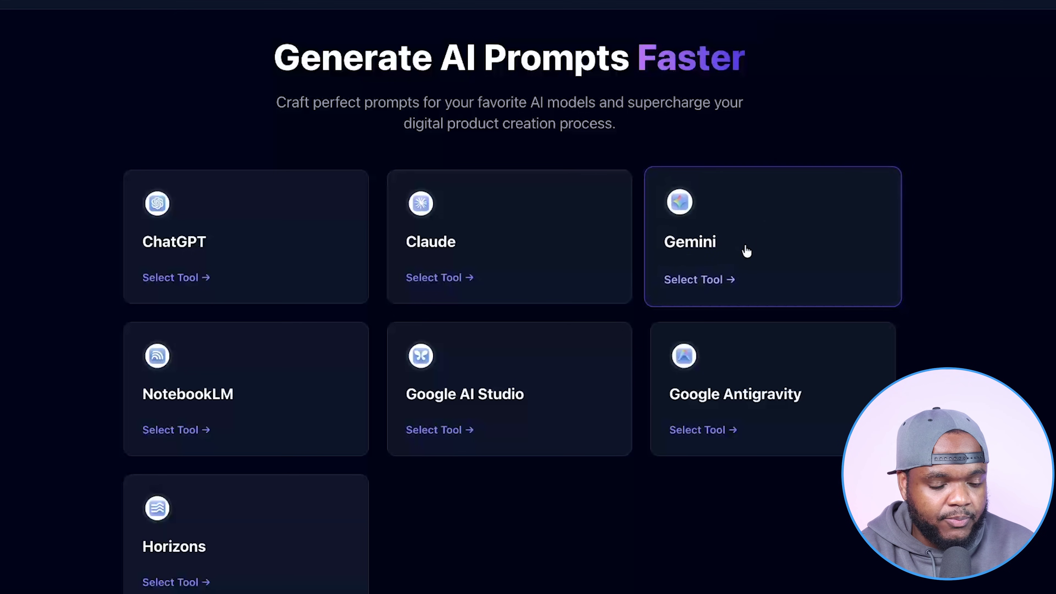
# Start a Gemini prompt in the AI prompt generator and choose Spreadsheet as the digital product type
pyautogui.click(781, 240)
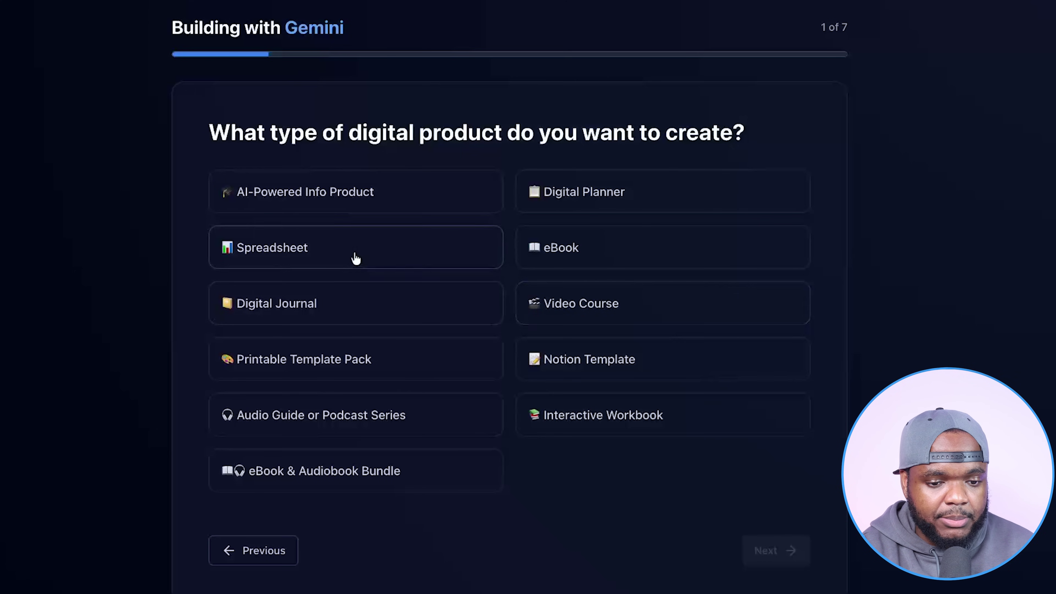
pyautogui.click(344, 252)
pyautogui.click(770, 553)
# Answer the next questionnaire pages and choose the Investing & Finance category
pyautogui.click(350, 295)
pyautogui.click(775, 431)
pyautogui.click(361, 328)
pyautogui.click(772, 400)
pyautogui.click(291, 303)
pyautogui.scroll(-3, 499, 333)
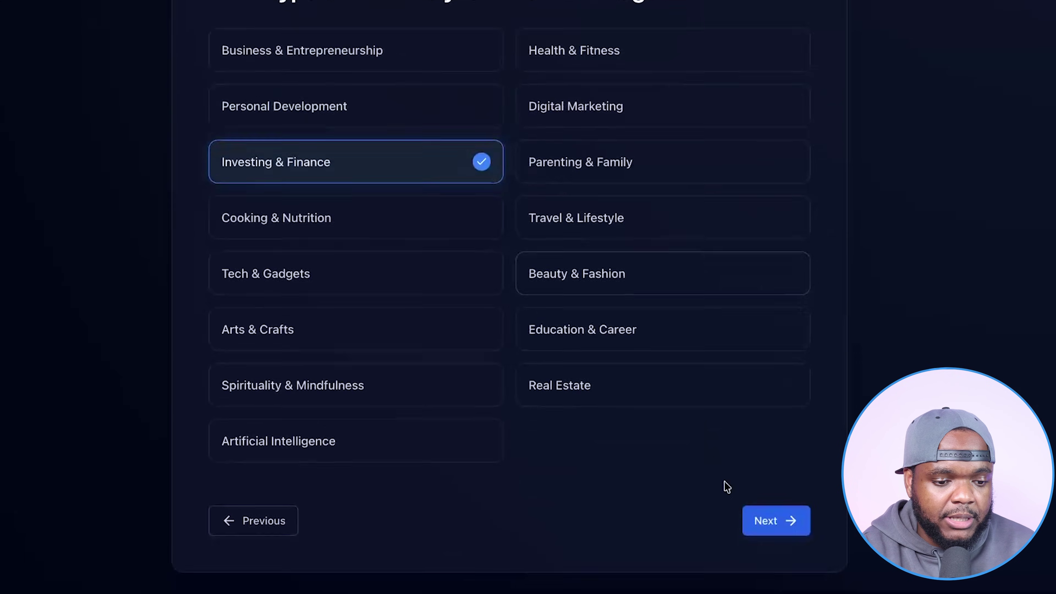
pyautogui.click(776, 519)
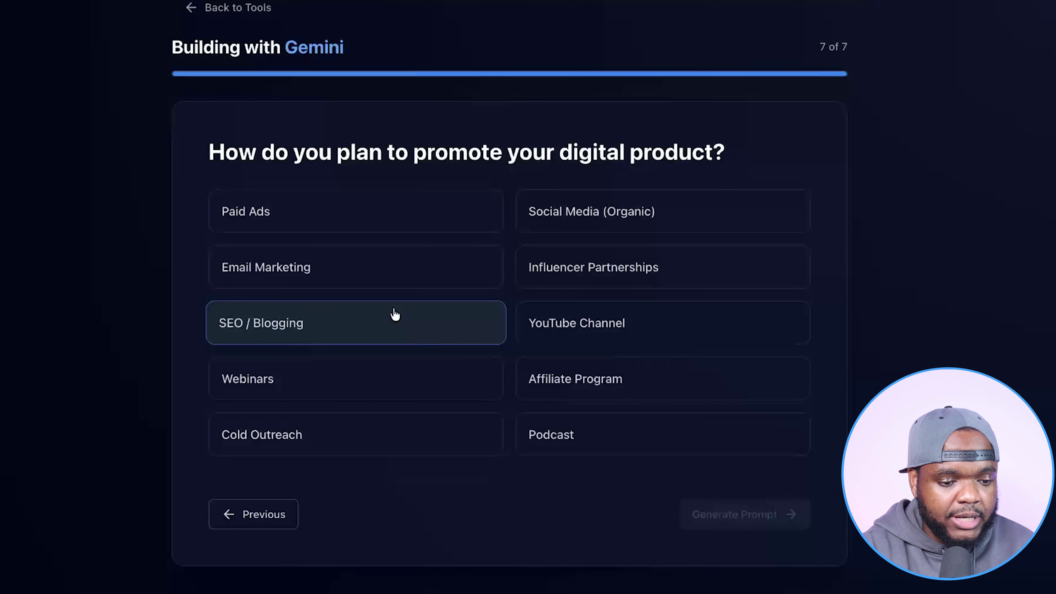
# Choose SEO / Blogging as the promotion method, generate the prompt and copy it
pyautogui.click(312, 329)
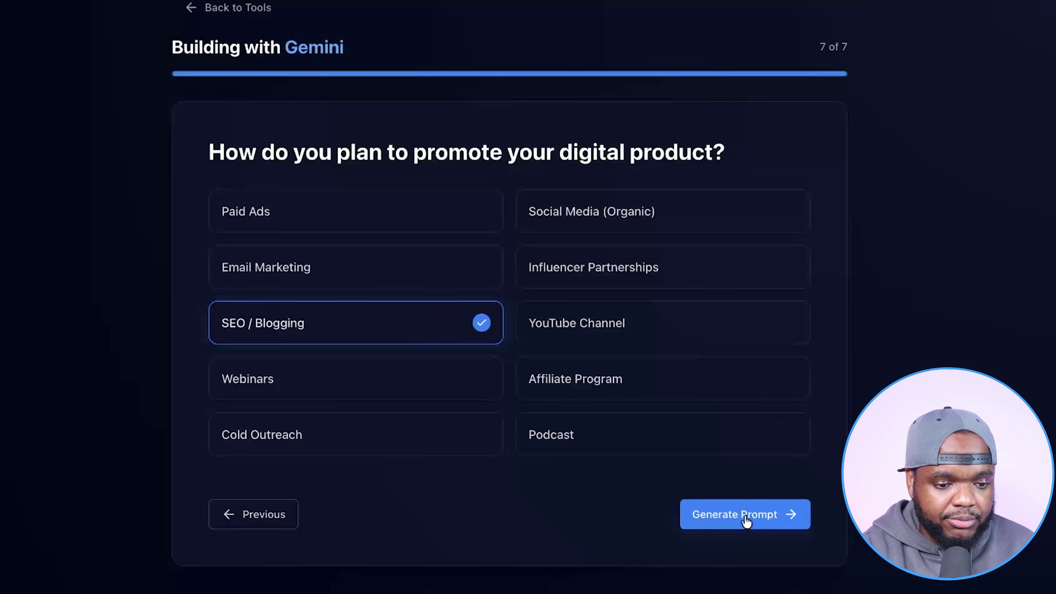
pyautogui.click(746, 518)
pyautogui.click(514, 472)
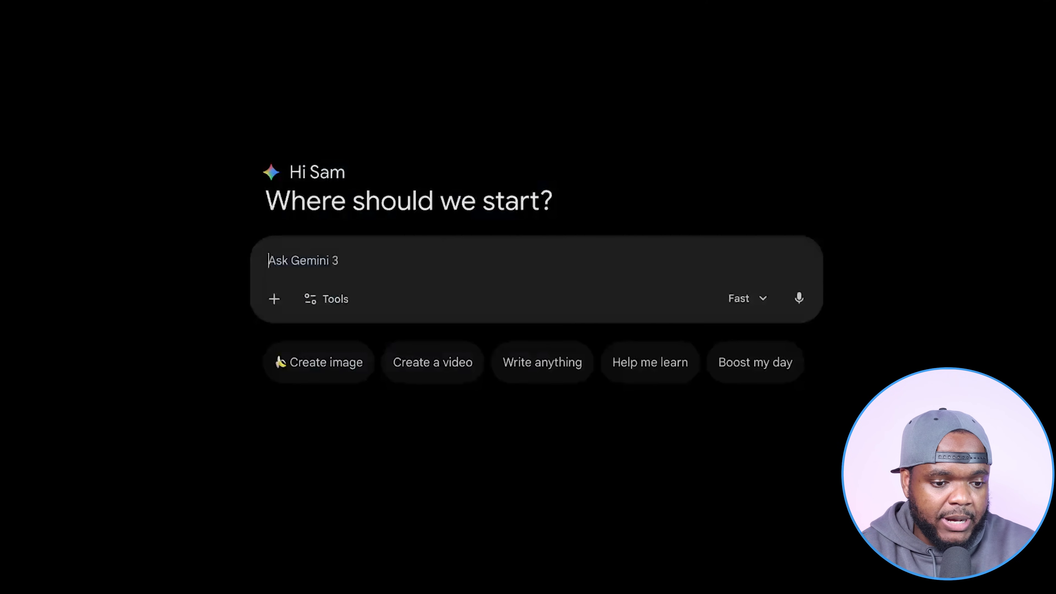
# Paste the generated prompt into a new Gemini chat, enable the Canvas tool and submit it in Fast mode
pyautogui.hotkey('ctrl', 'v')
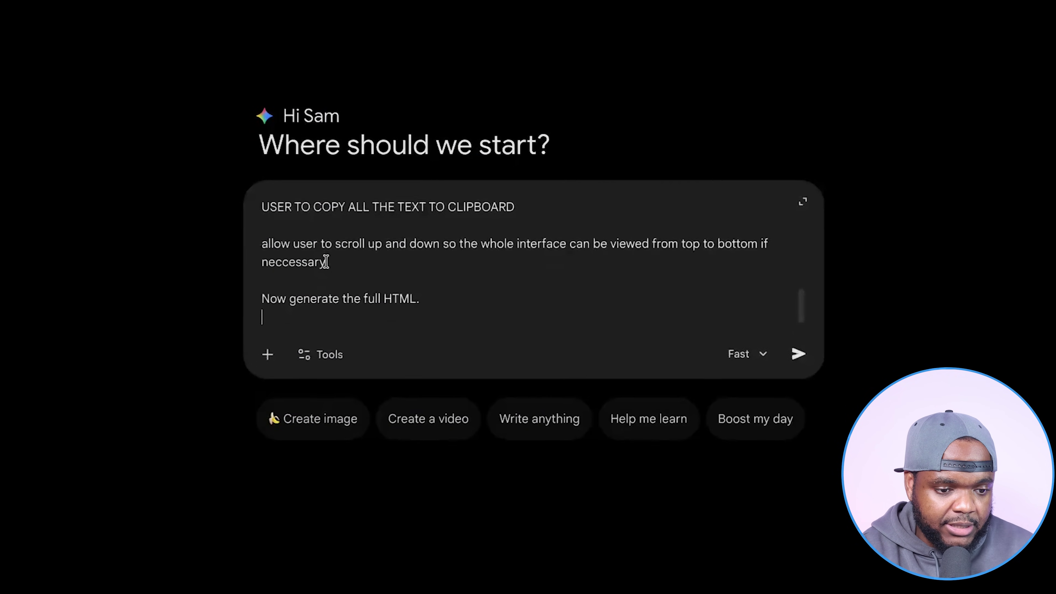
pyautogui.scroll(5, 308, 262)
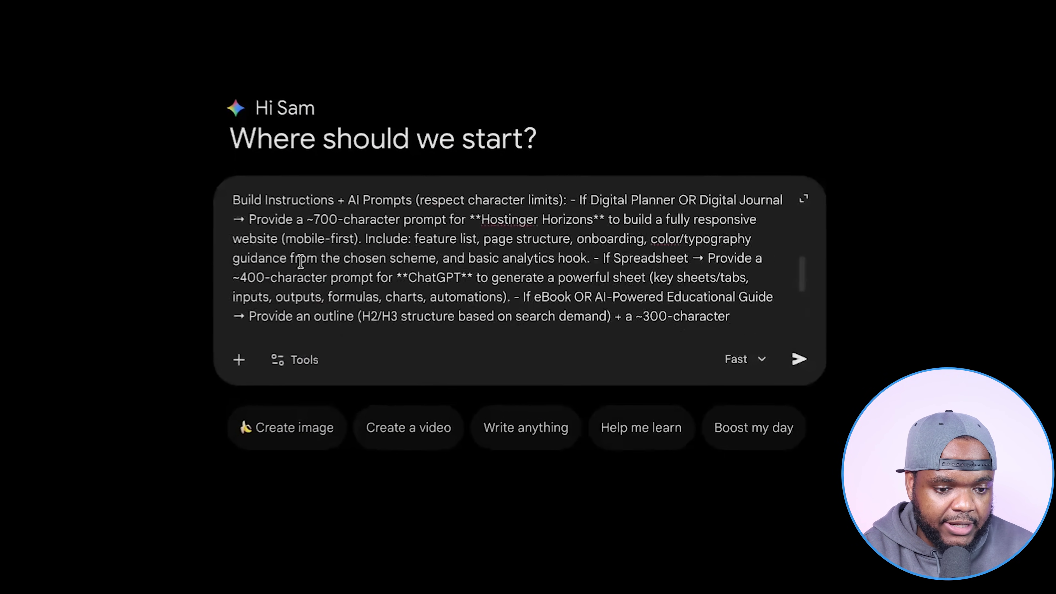
pyautogui.scroll(5, 301, 262)
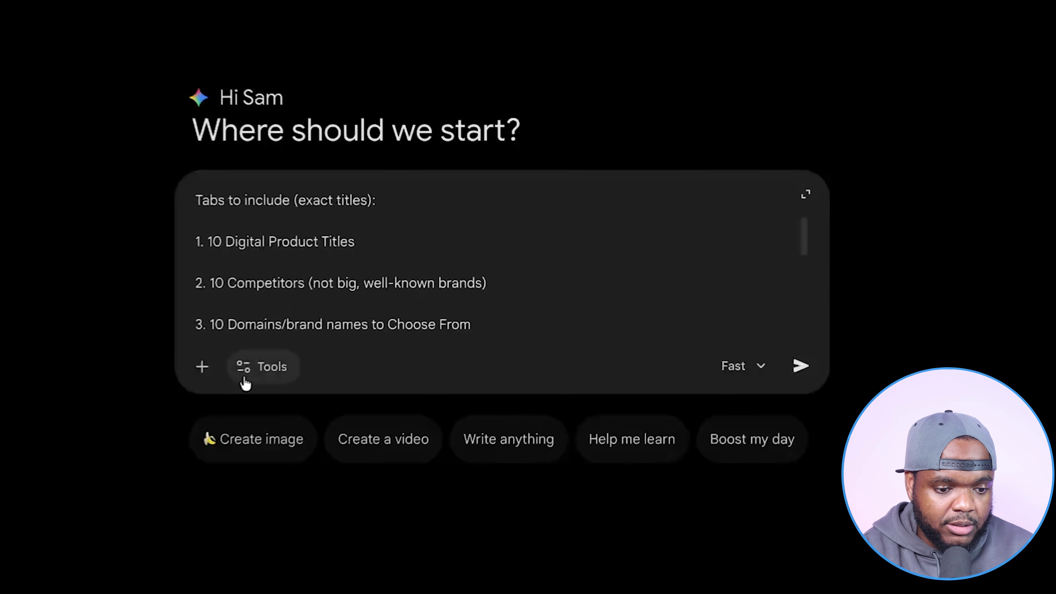
pyautogui.click(295, 359)
pyautogui.click(284, 536)
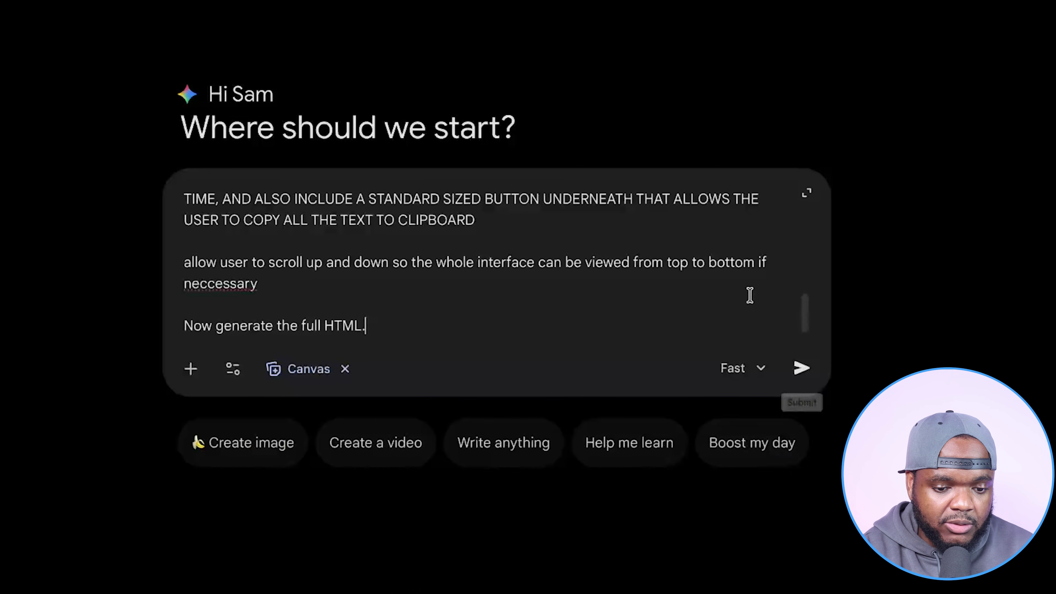
pyautogui.click(801, 368)
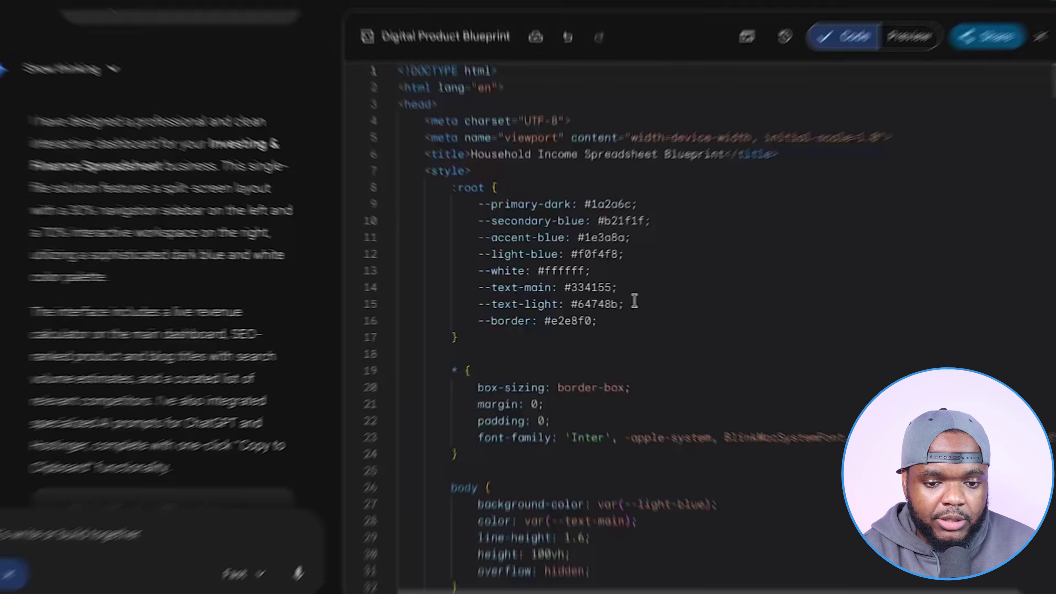
# Preview the generated Digital Product Blueprint dashboard and share it as a standalone page
pyautogui.click(901, 64)
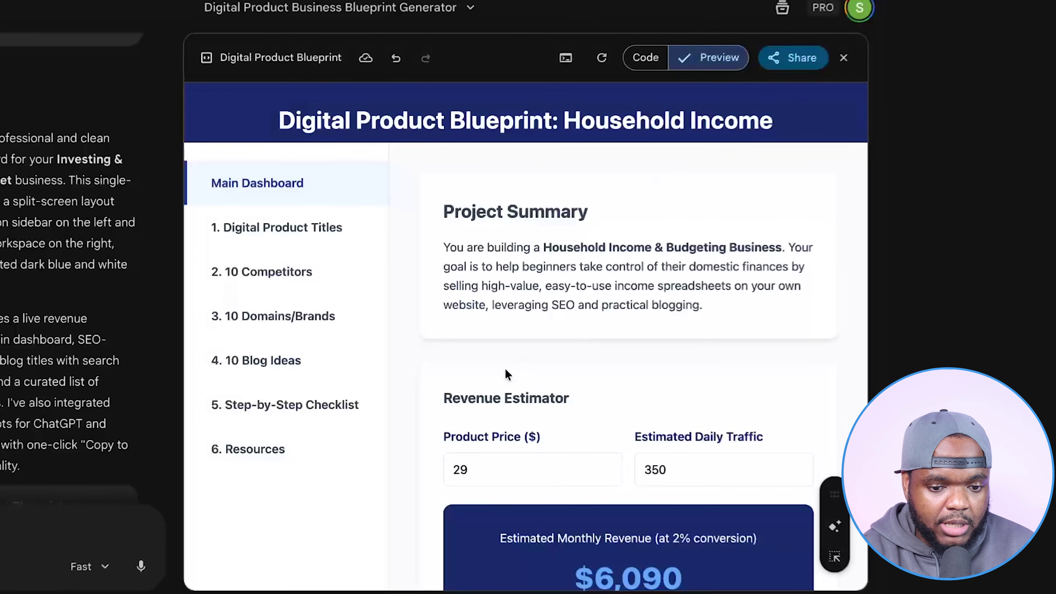
pyautogui.scroll(-5, 631, 374)
pyautogui.scroll(5, 638, 314)
pyautogui.click(809, 49)
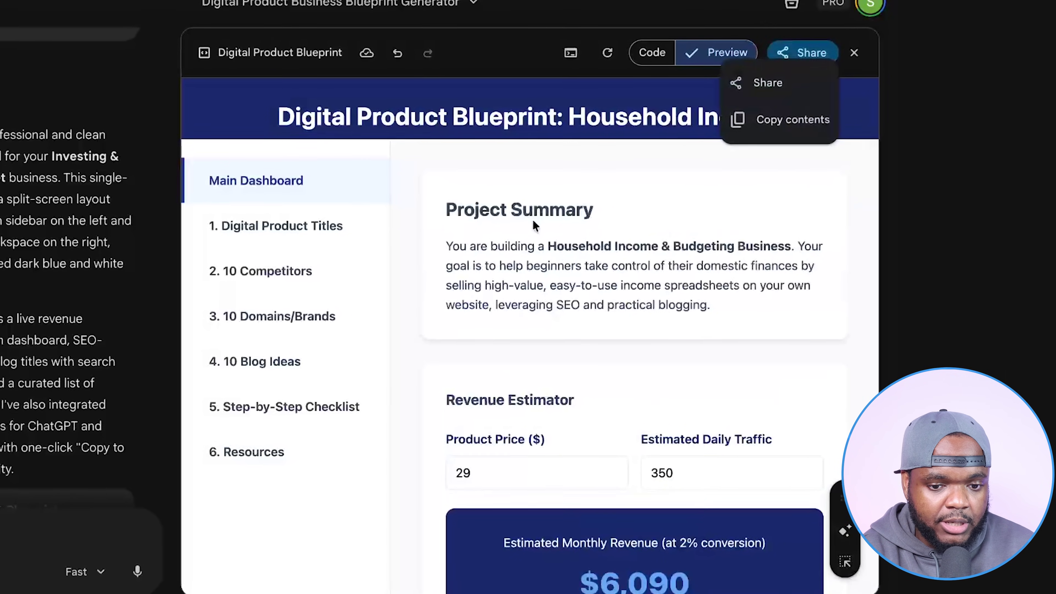
pyautogui.click(782, 80)
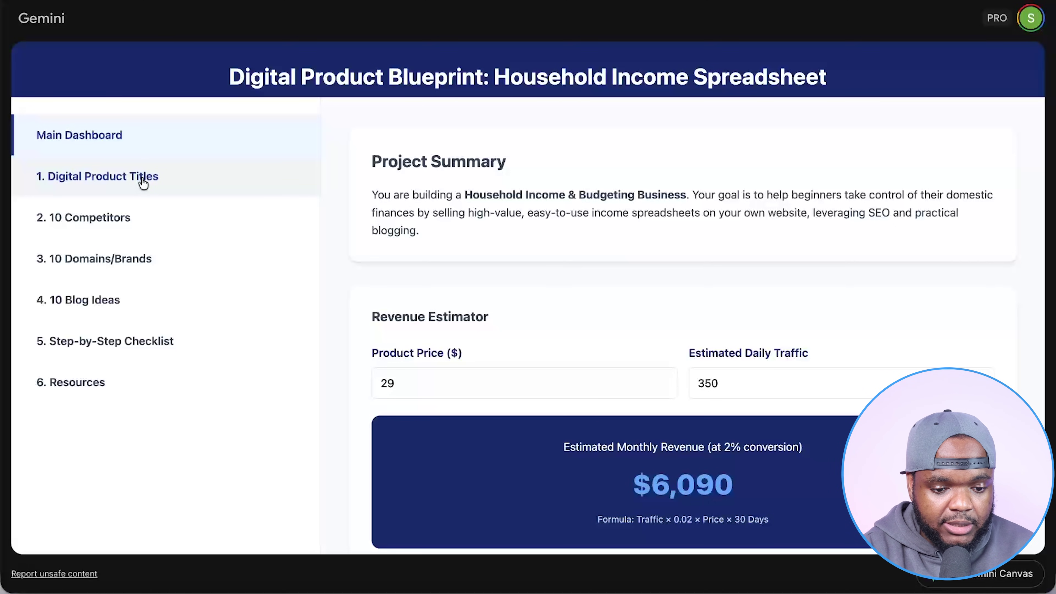
# Set the estimated daily traffic to 500 in the blueprint's Revenue Estimator
pyautogui.scroll(-2, 423, 280)
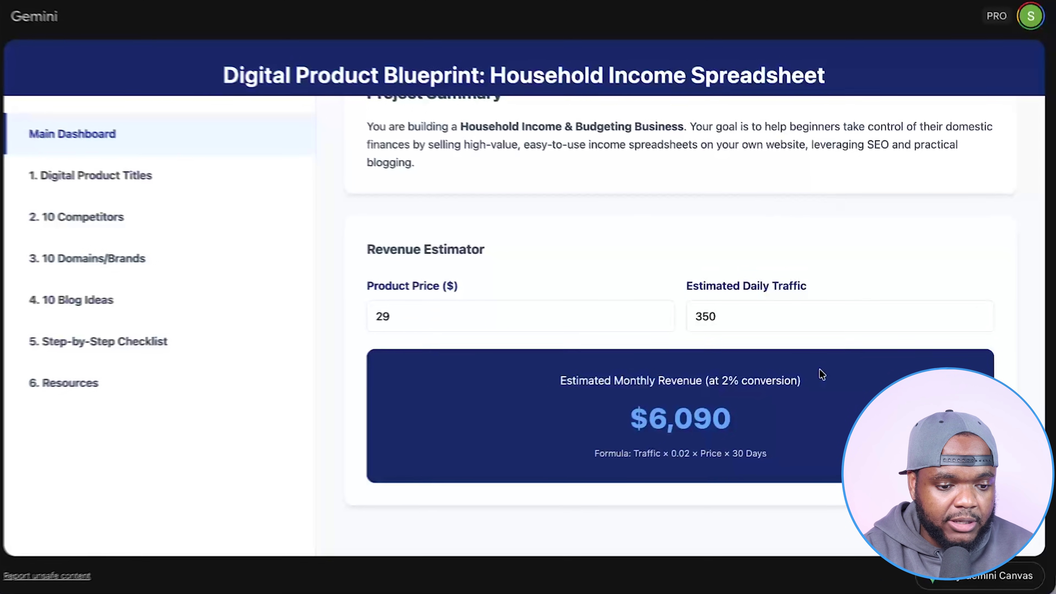
pyautogui.click(702, 304)
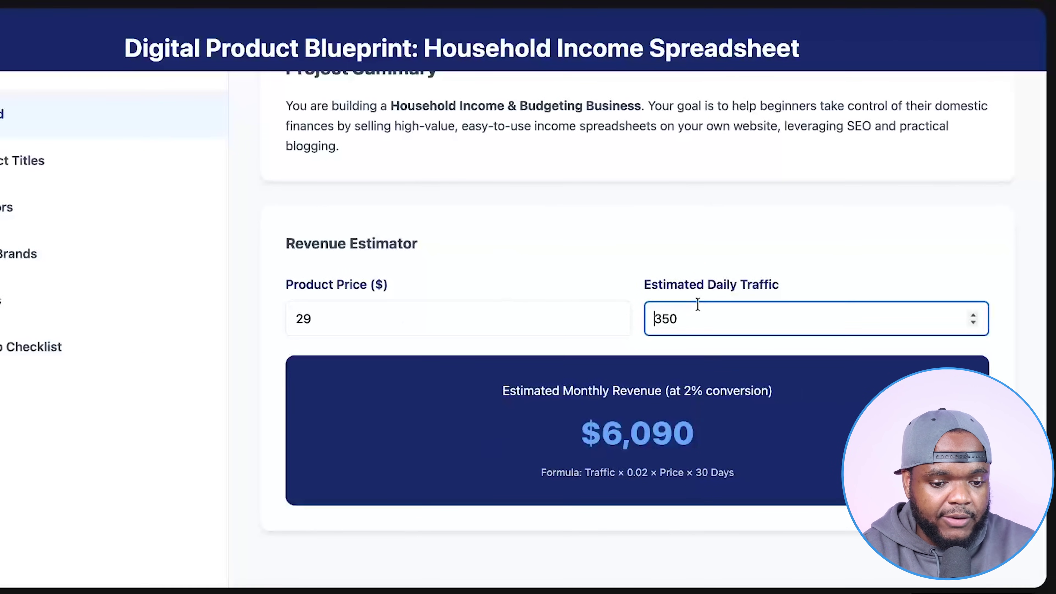
pyautogui.write('500')
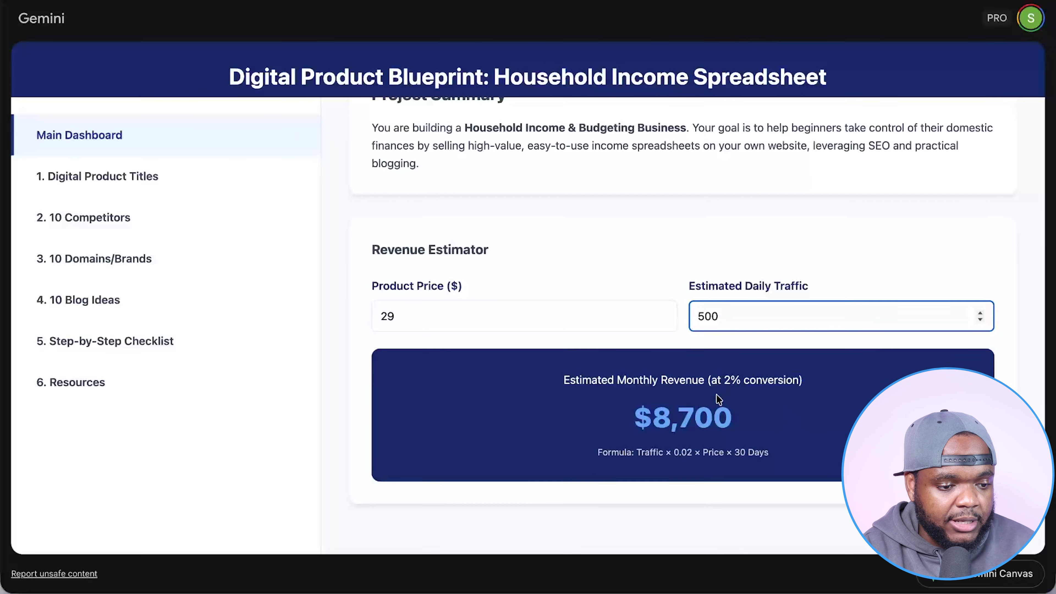
# Review the blueprint's ranked digital product titles and its list of budgeting competitors
pyautogui.click(149, 181)
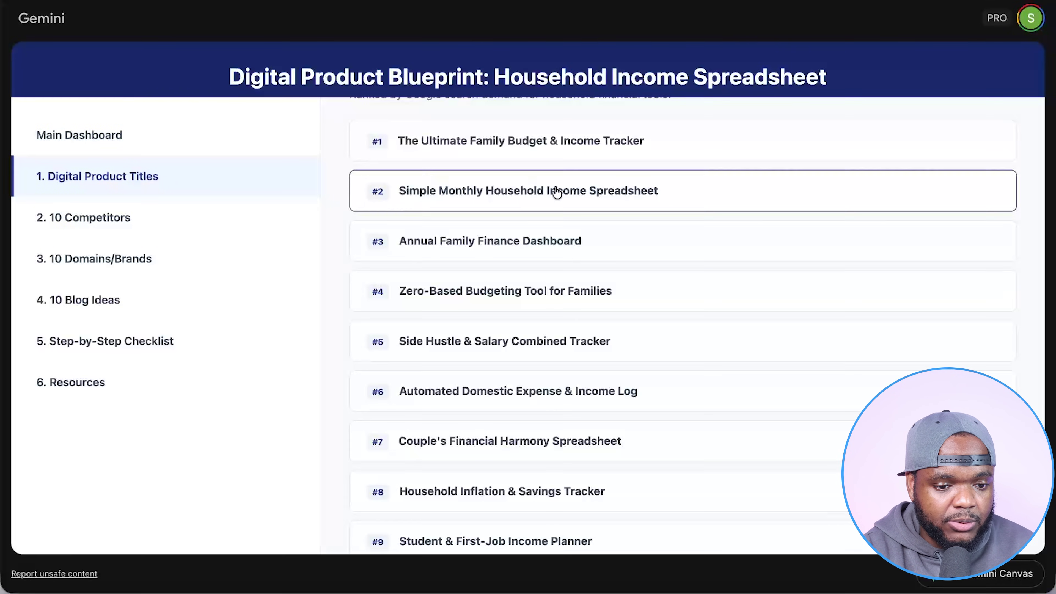
pyautogui.scroll(2, 556, 190)
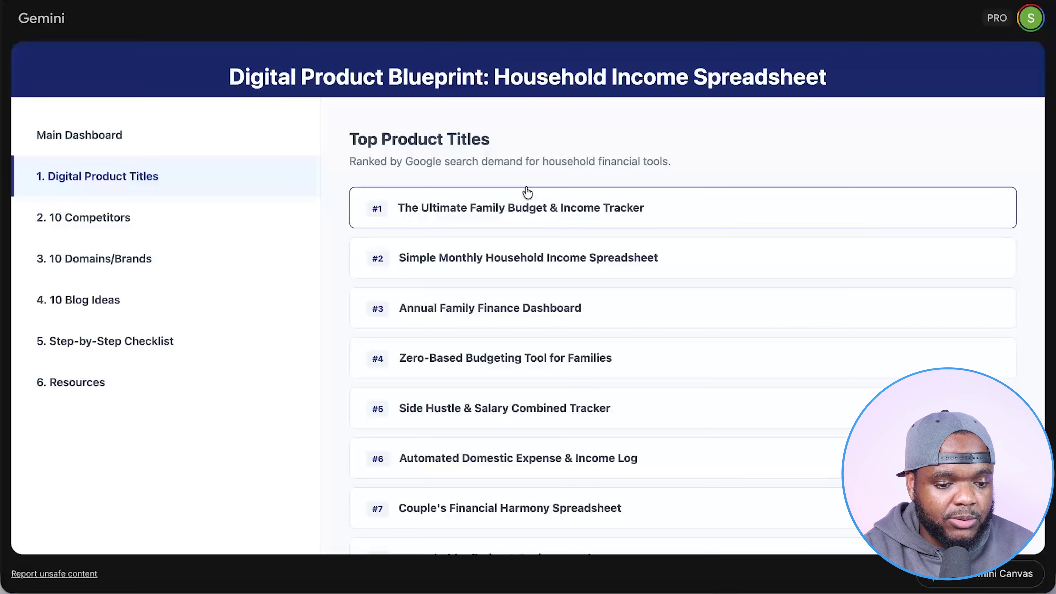
pyautogui.scroll(-3, 527, 192)
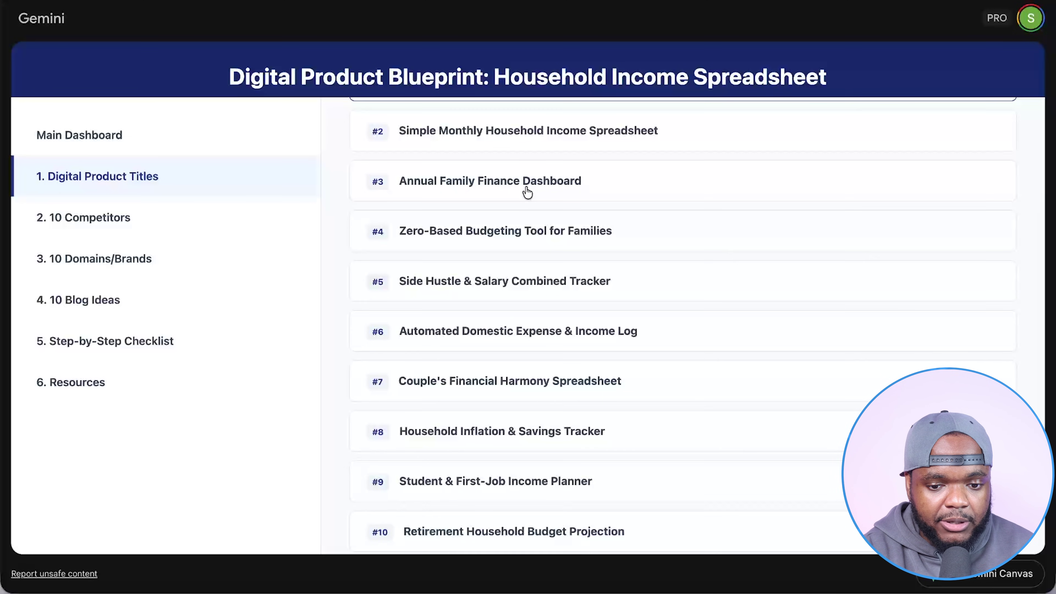
pyautogui.click(226, 228)
pyautogui.scroll(4, 529, 343)
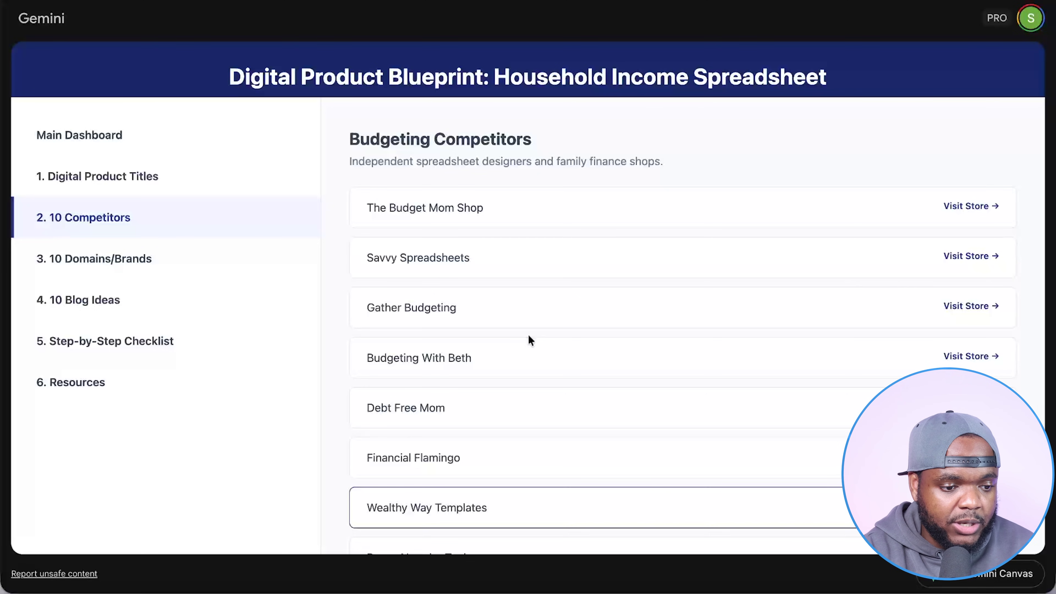
# Pick Instant Spreadsheet from the blueprint's domain and brand ideas and enter it as the brand name in Hostinger's AI website builder
pyautogui.click(135, 259)
pyautogui.scroll(-3, 464, 279)
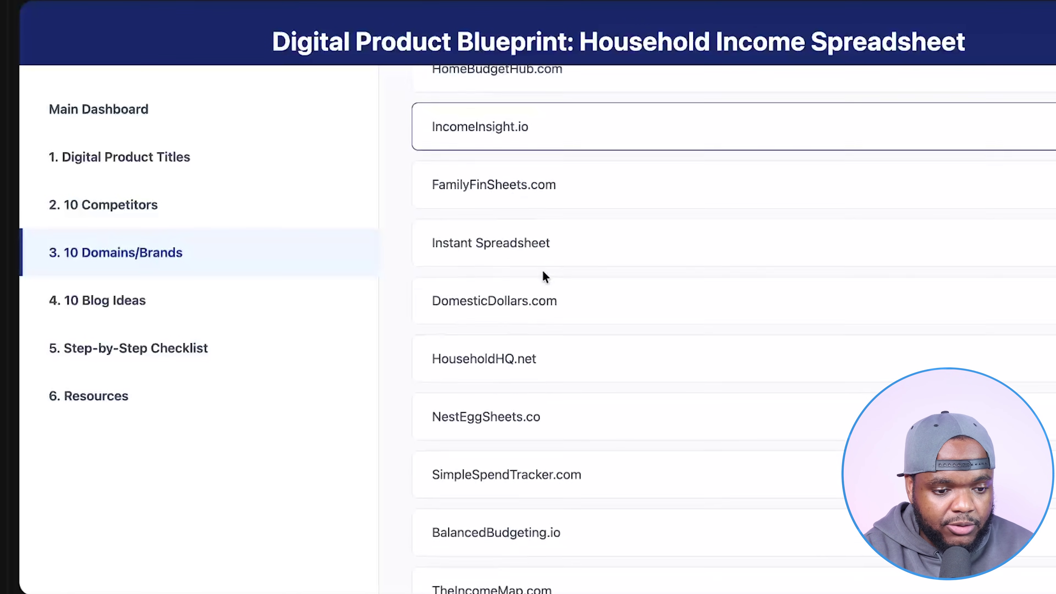
pyautogui.scroll(-1, 542, 270)
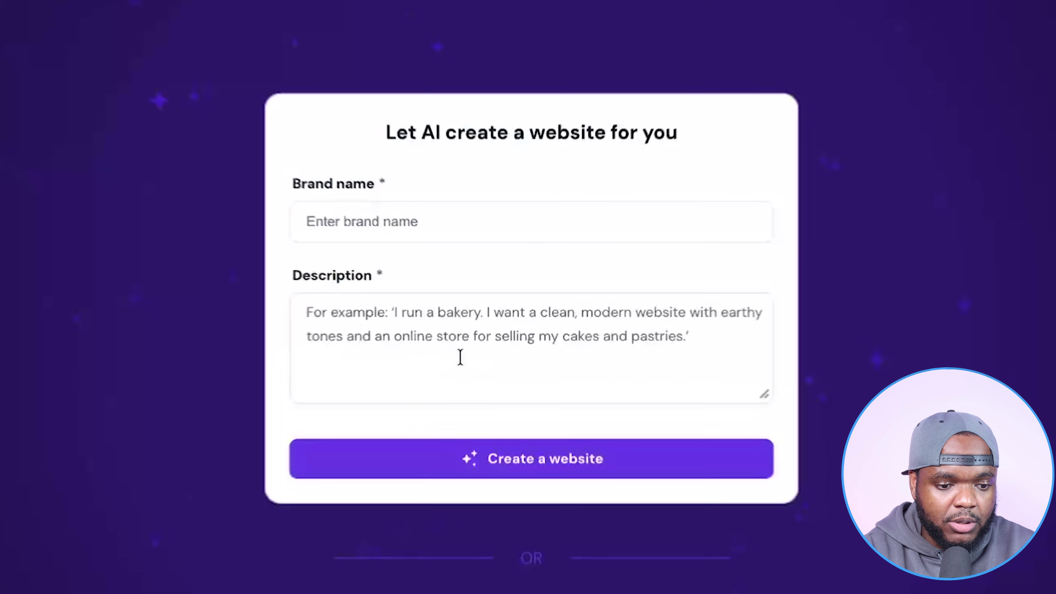
pyautogui.click(387, 214)
pyautogui.write('Instant Spreadsheet')
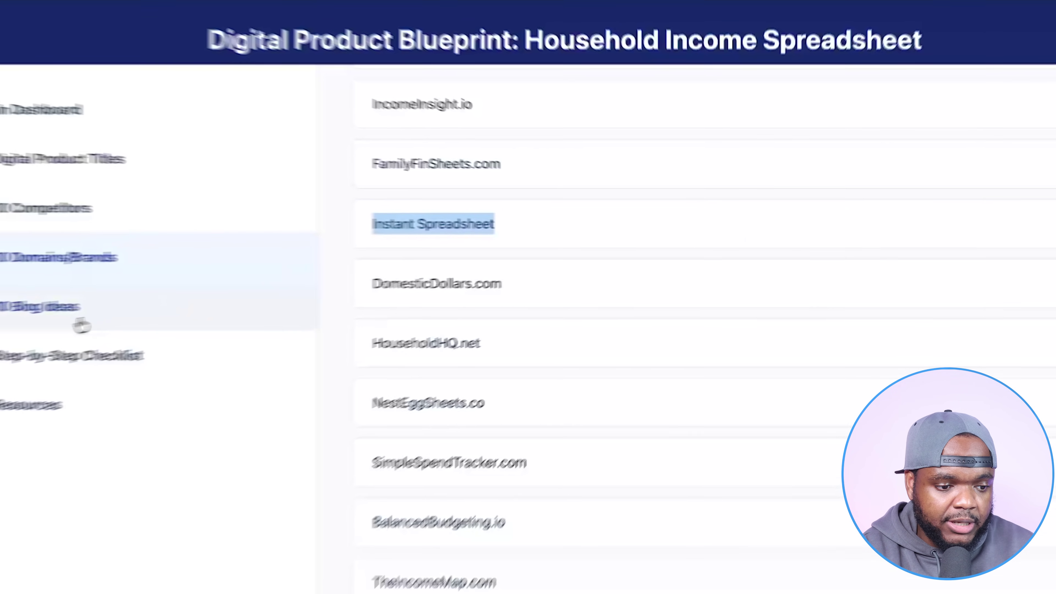
# Return to the Gemini blueprint and review its ten blog ideas and step-by-step launch checklist
pyautogui.click(82, 324)
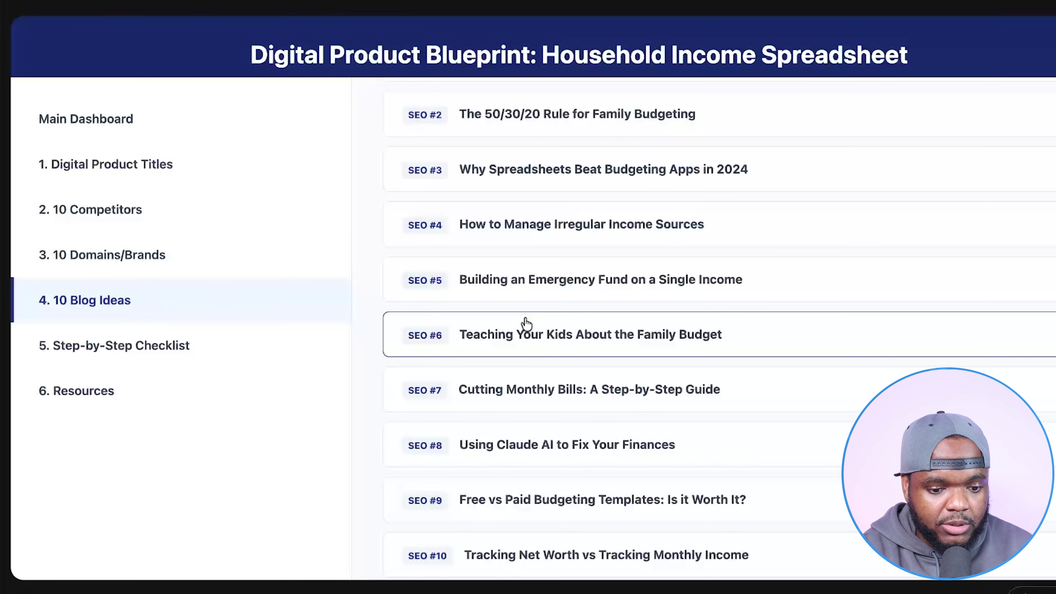
pyautogui.scroll(-2, 526, 323)
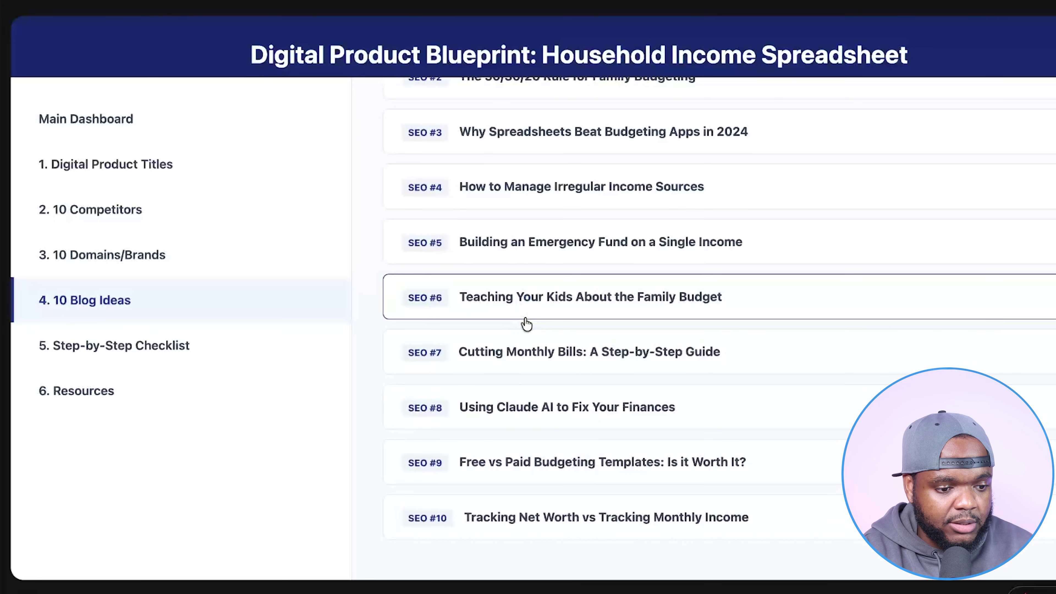
pyautogui.click(179, 360)
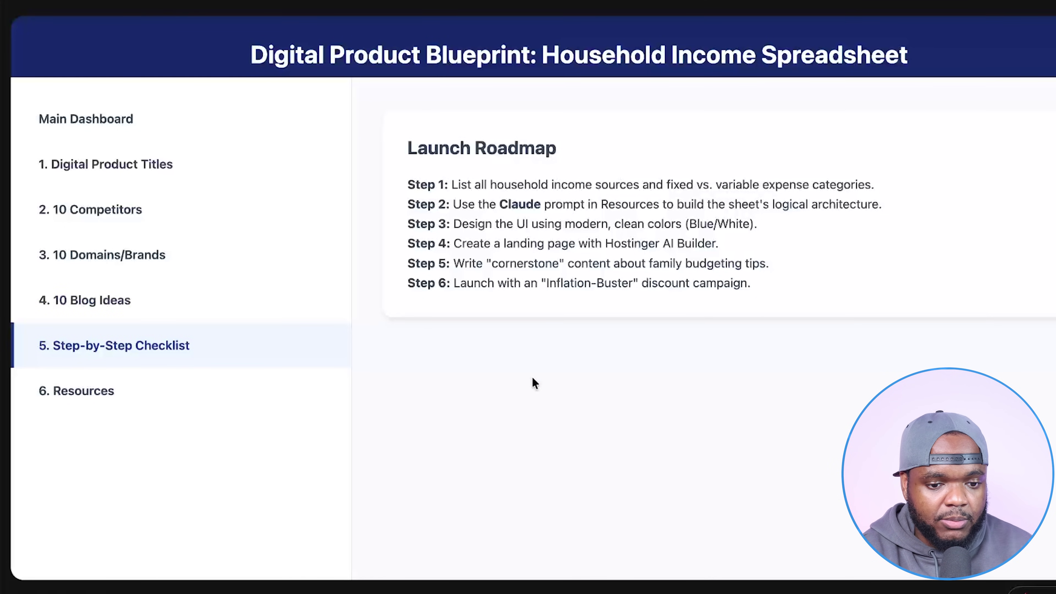
# Copy the Hostinger AI Landing Page Prompt from the blueprint's resources, paste it as the Hostinger website description and create the website
pyautogui.click(112, 393)
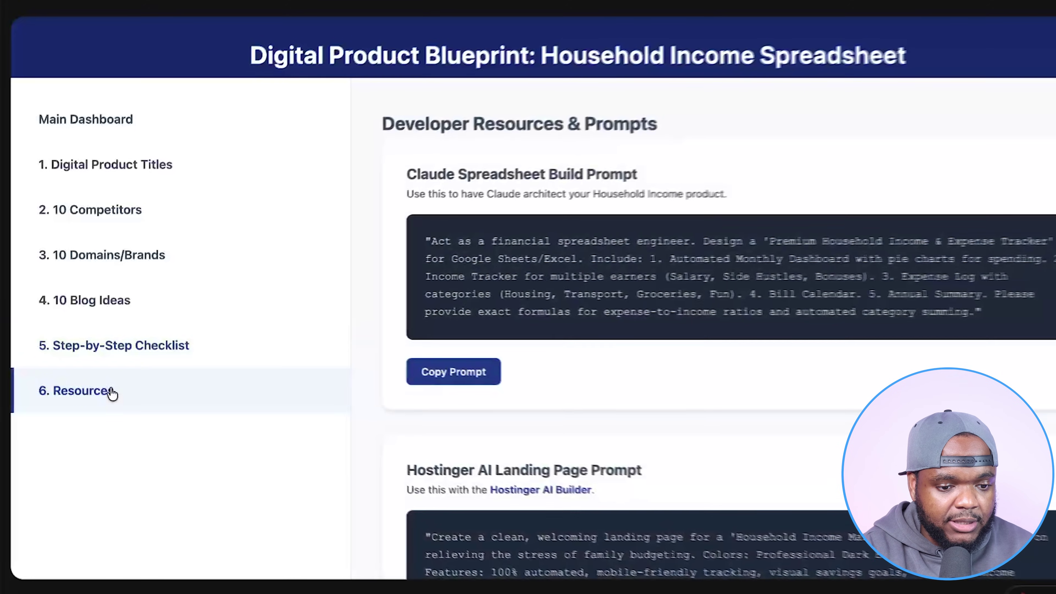
pyautogui.scroll(-3, 457, 299)
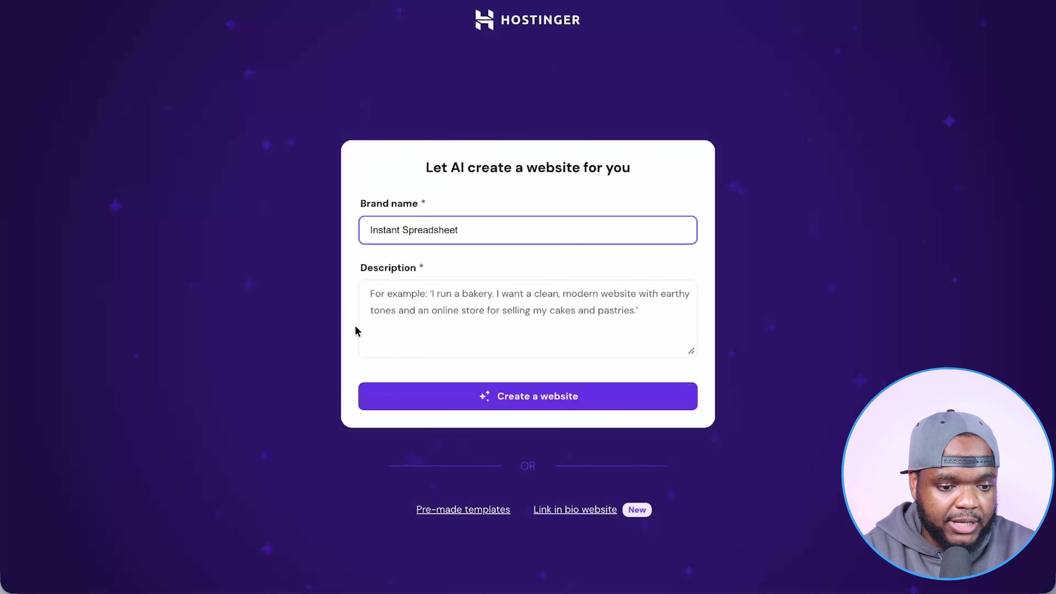
pyautogui.click(364, 329)
pyautogui.hotkey('ctrl', 'v')
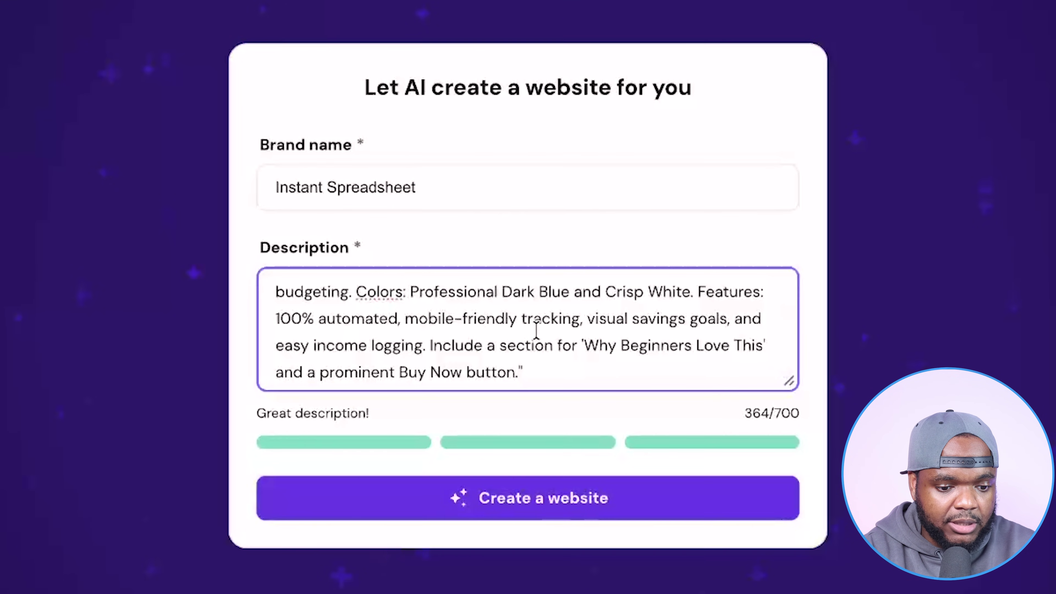
pyautogui.click(481, 502)
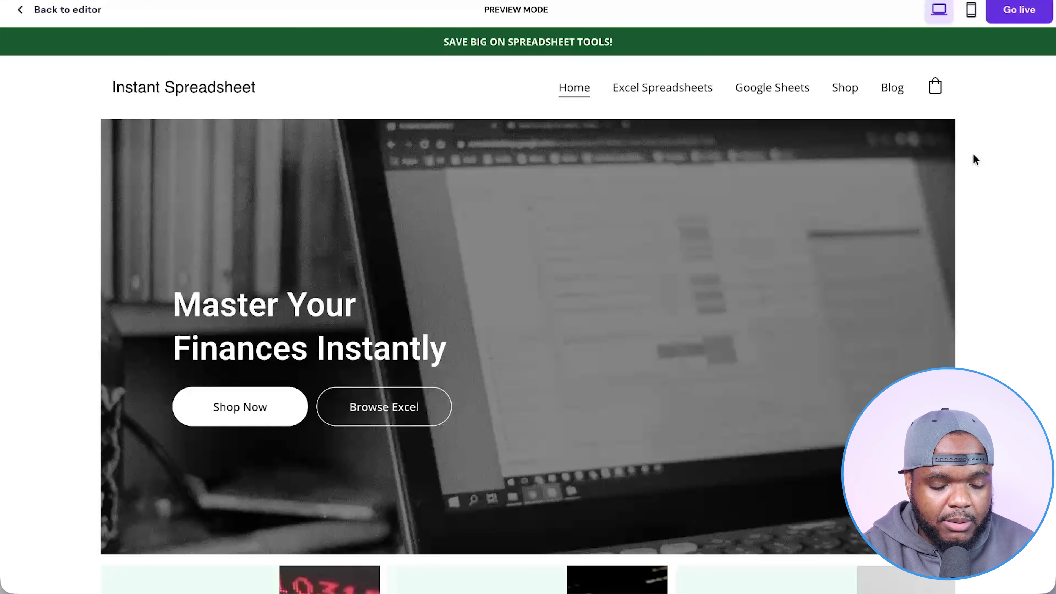
# Examine the generated Instant Spreadsheet website preview, including its product listings, newsletter section and footer contact details
pyautogui.scroll(-15, 974, 155)
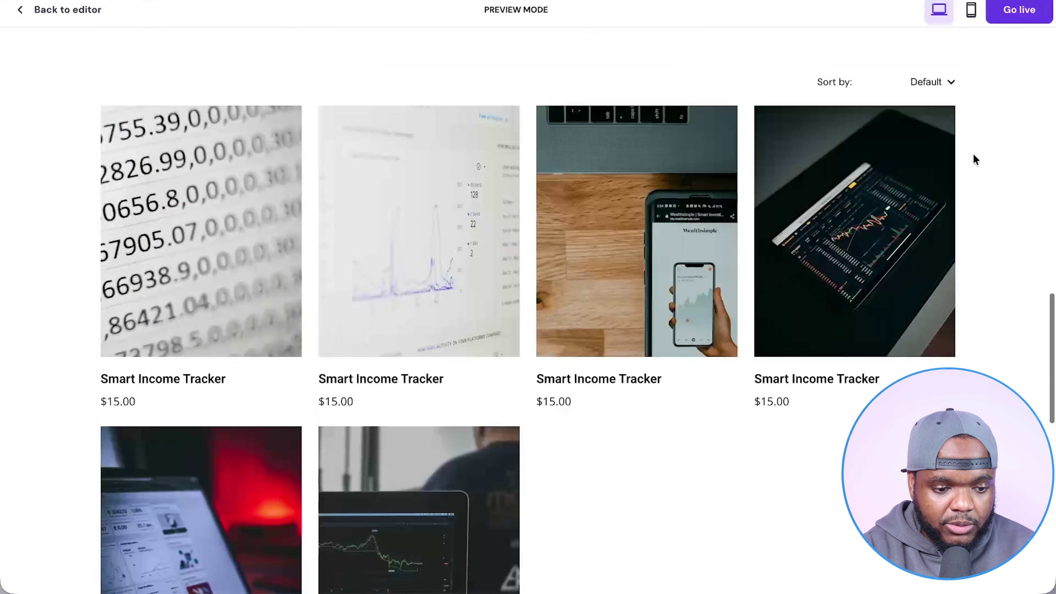
pyautogui.scroll(-10, 975, 155)
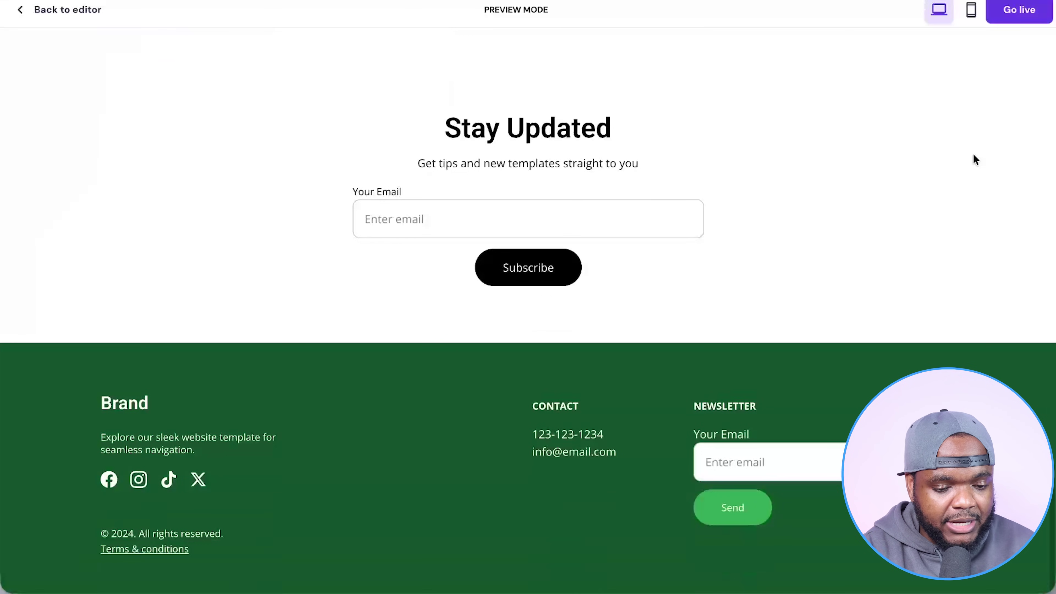
pyautogui.scroll(5, 976, 161)
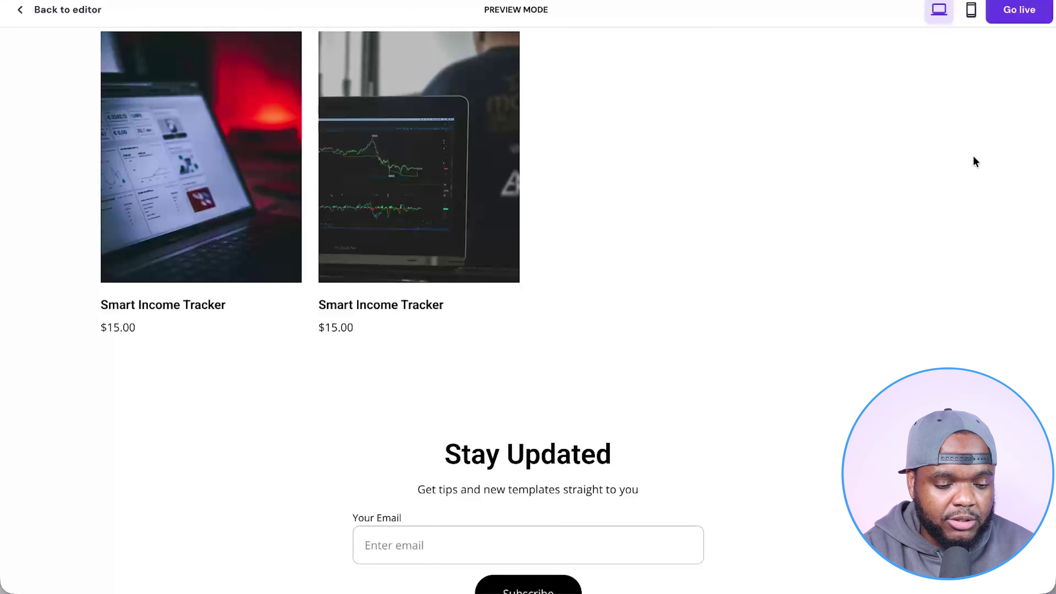
pyautogui.scroll(-5, 974, 156)
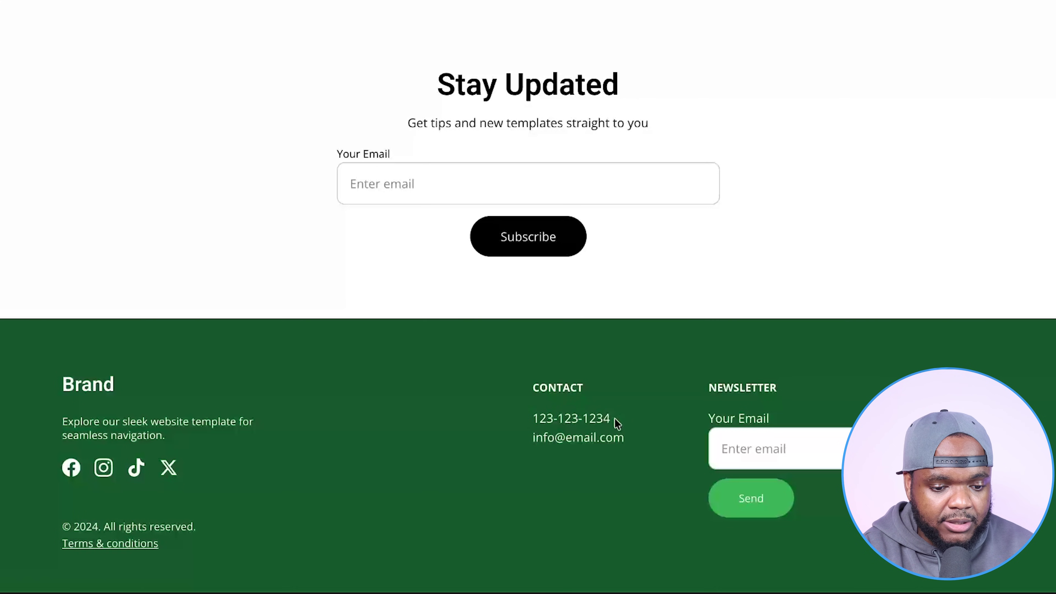
pyautogui.moveTo(624, 446); pyautogui.dragTo(538, 444)
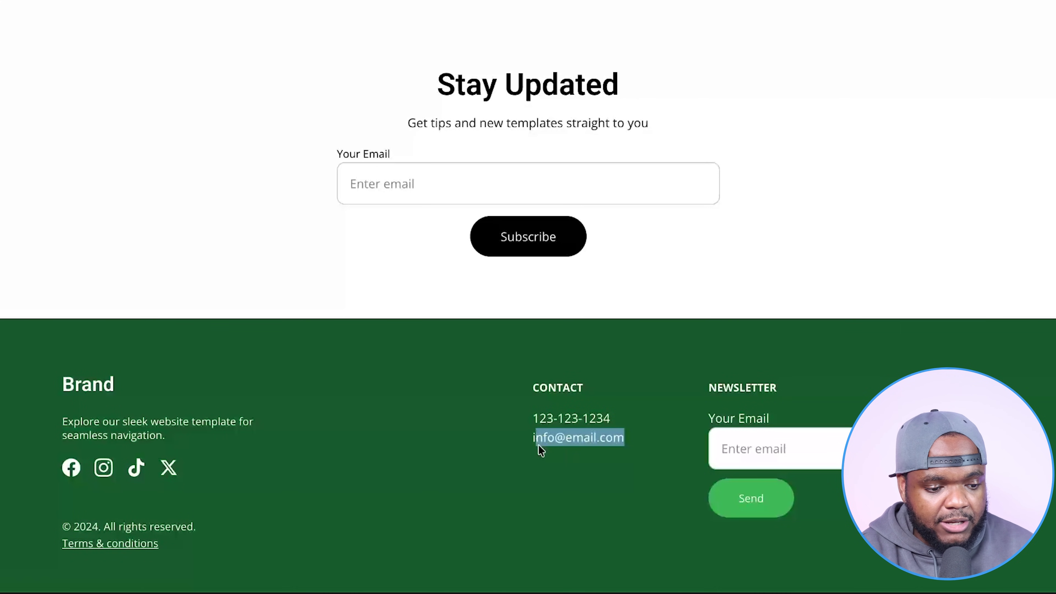
pyautogui.click(371, 439)
pyautogui.scroll(15, 616, 419)
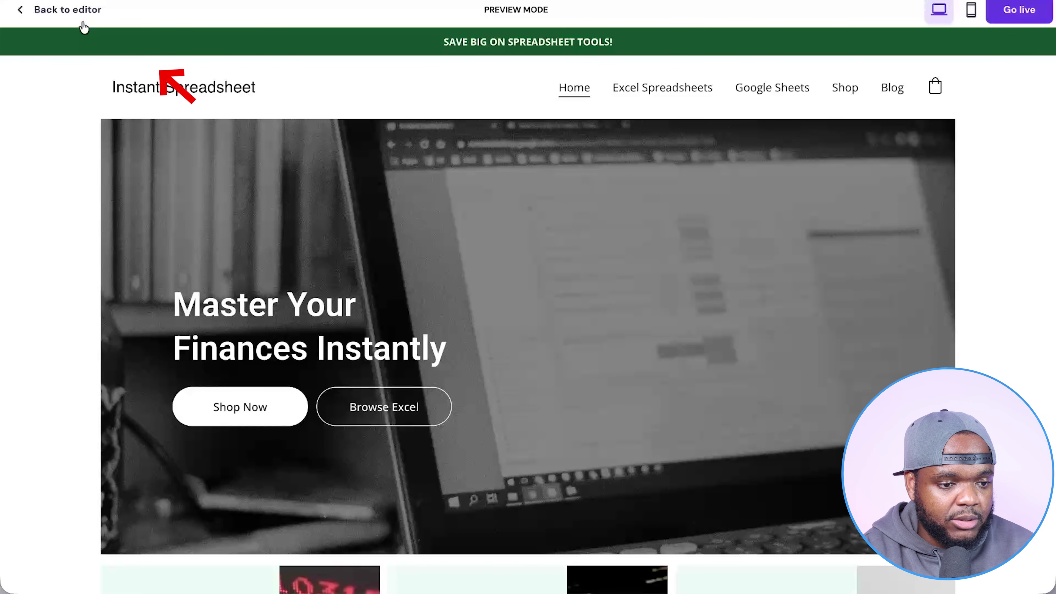
# Leave the preview for the website editor and open the store's product list
pyautogui.click(77, 11)
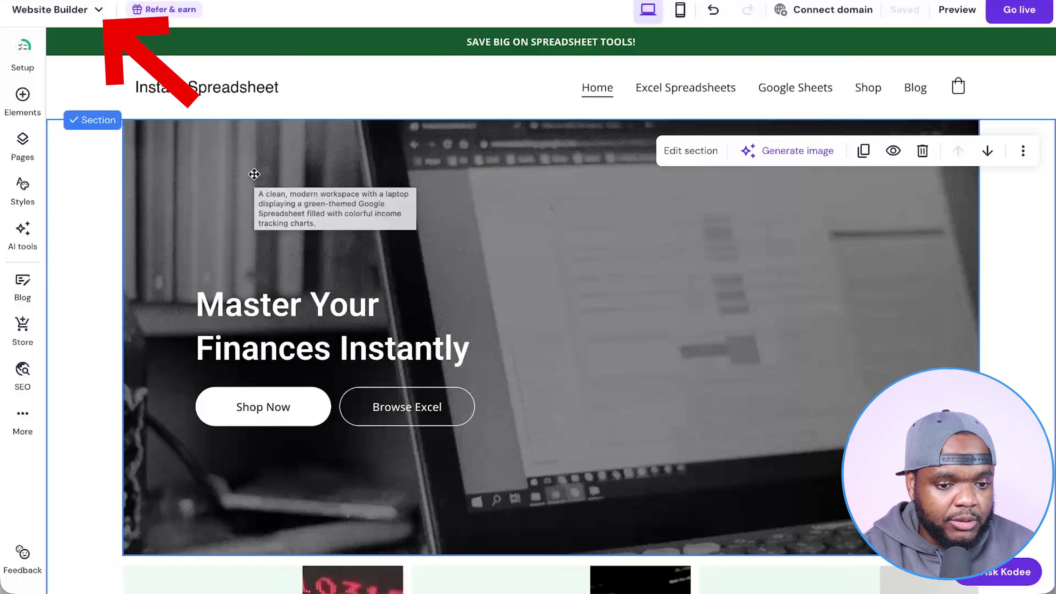
pyautogui.scroll(-10, 254, 173)
pyautogui.scroll(-15, 254, 175)
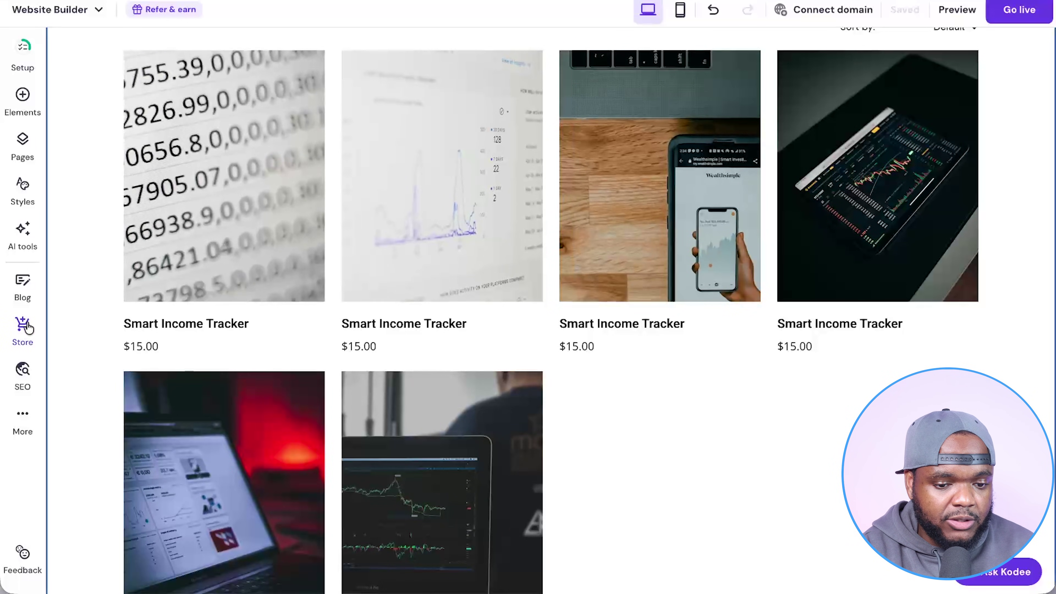
pyautogui.click(22, 333)
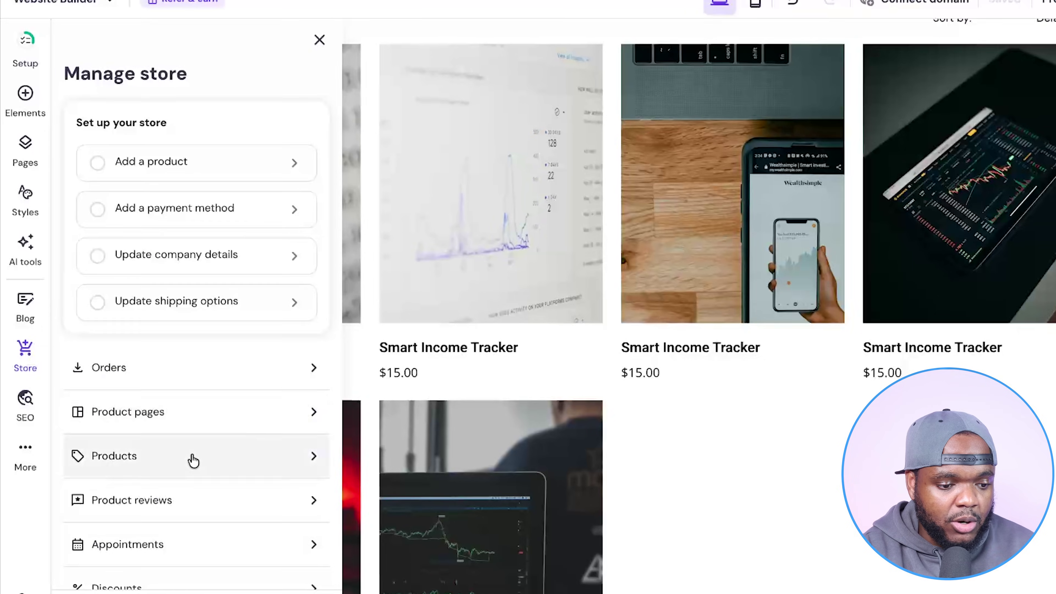
pyautogui.click(193, 460)
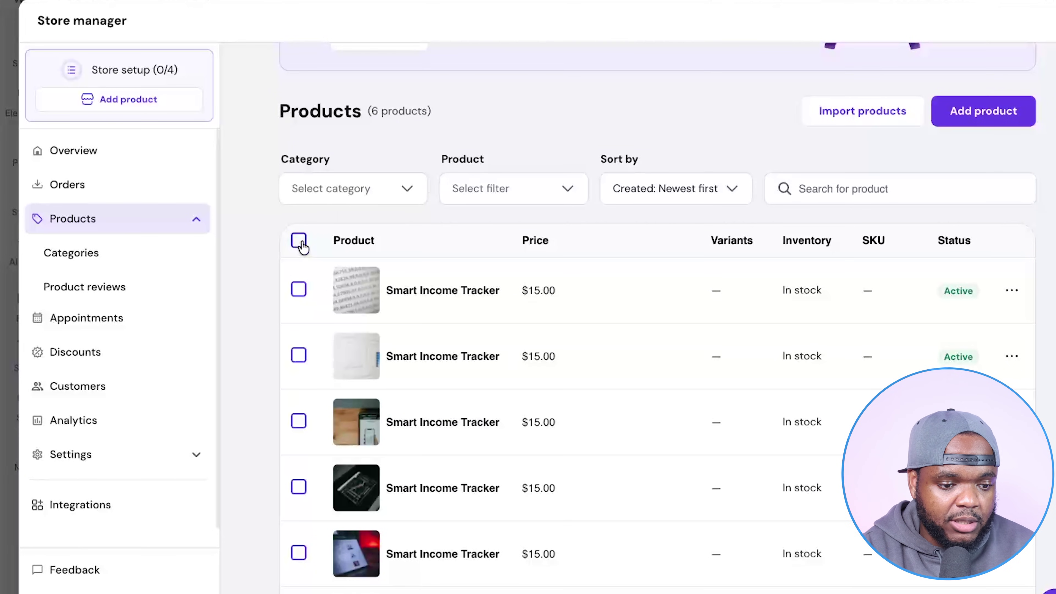
# Delete all the Smart Income Tracker sample products and start adding a new product of the Digital product type
pyautogui.click(299, 240)
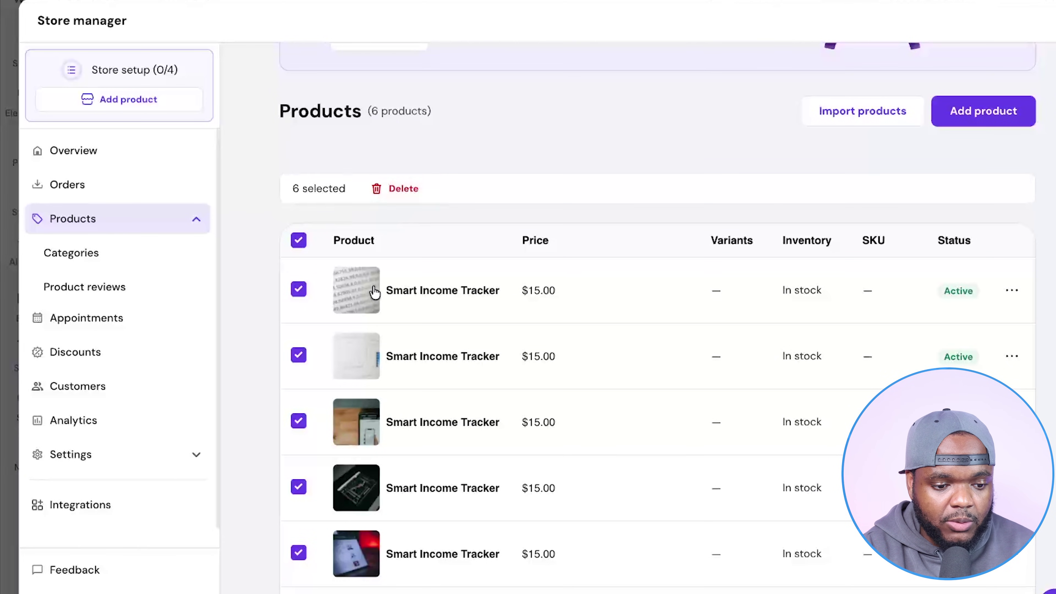
pyautogui.click(409, 190)
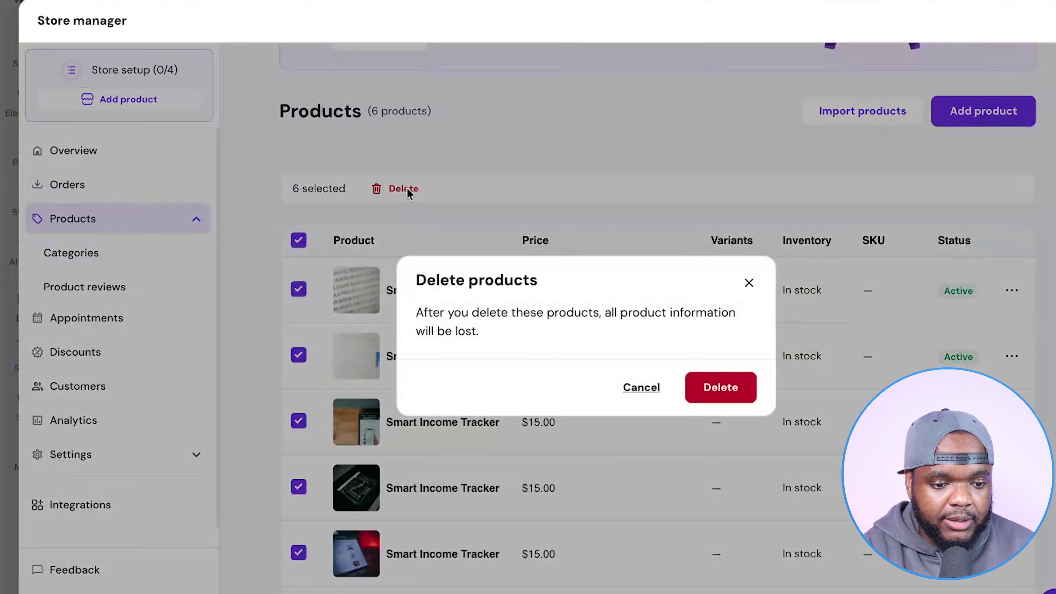
pyautogui.click(720, 385)
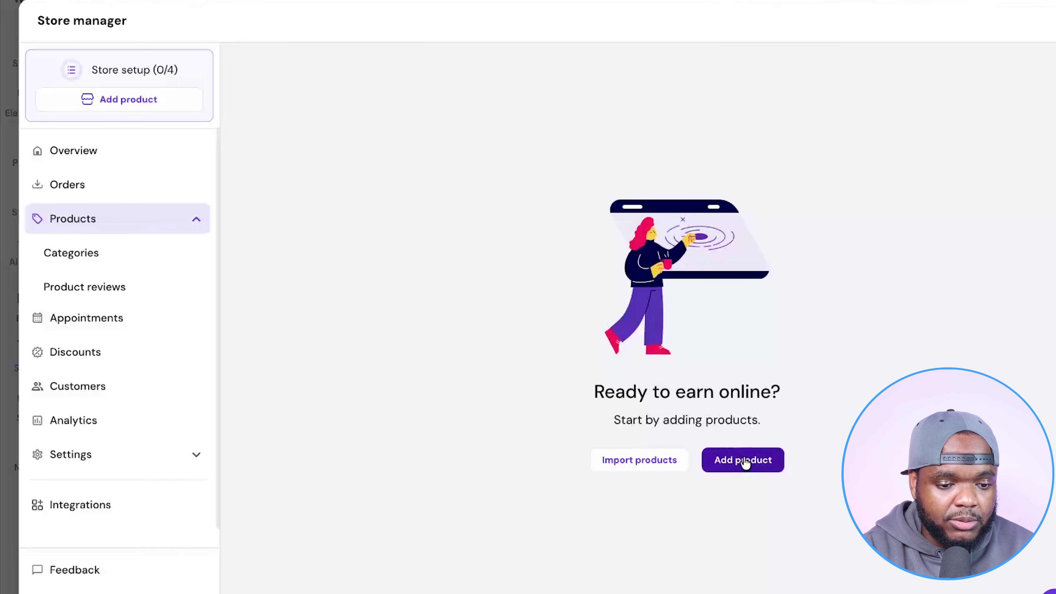
pyautogui.click(744, 460)
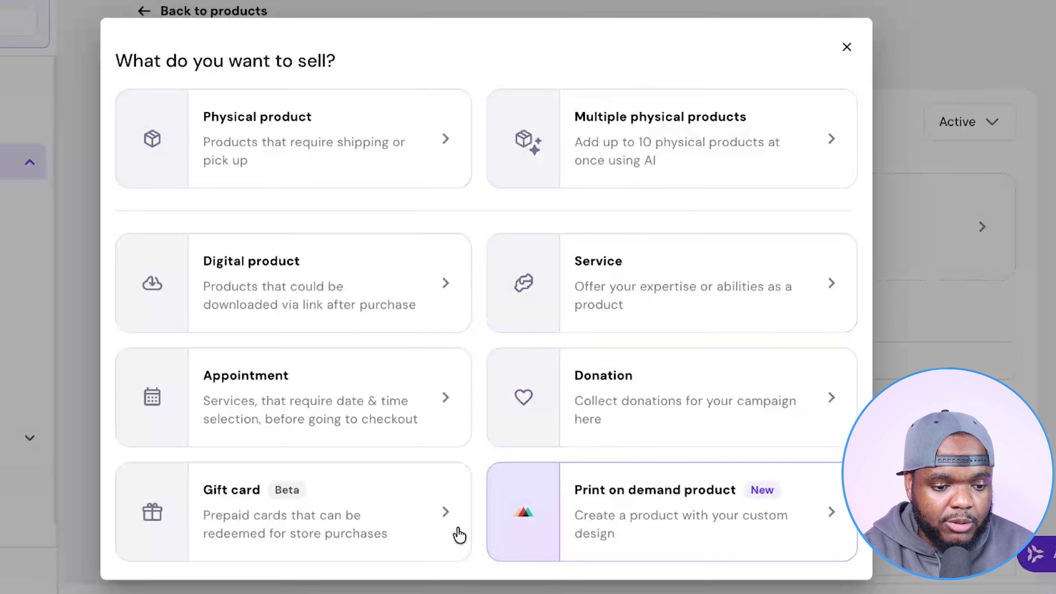
pyautogui.click(287, 288)
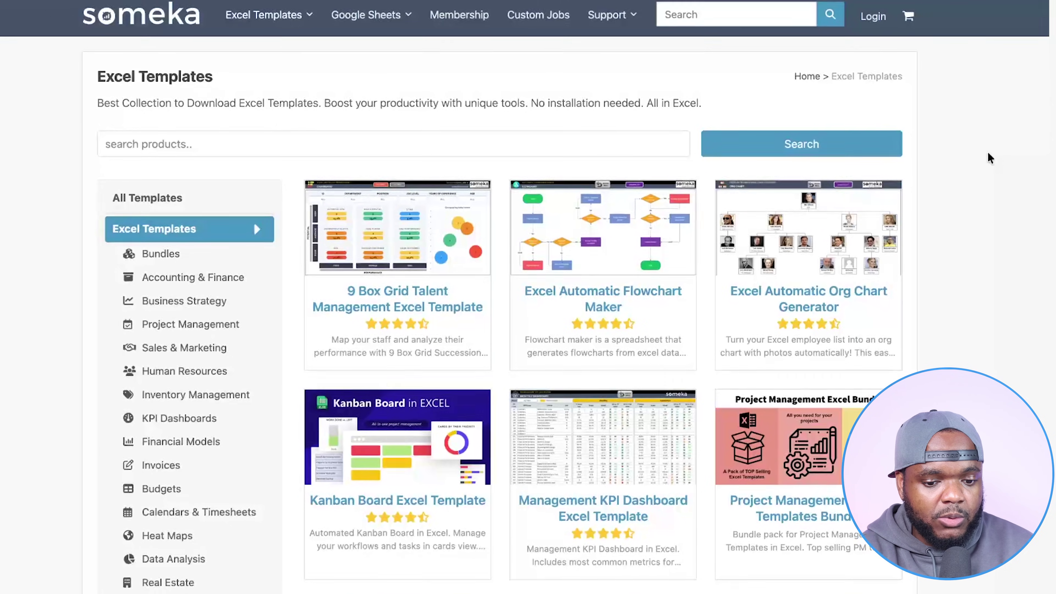
# Browse Someka's Excel templates and open the Recruitment Tracker Excel Template page as a product listing example
pyautogui.scroll(-5, 1003, 162)
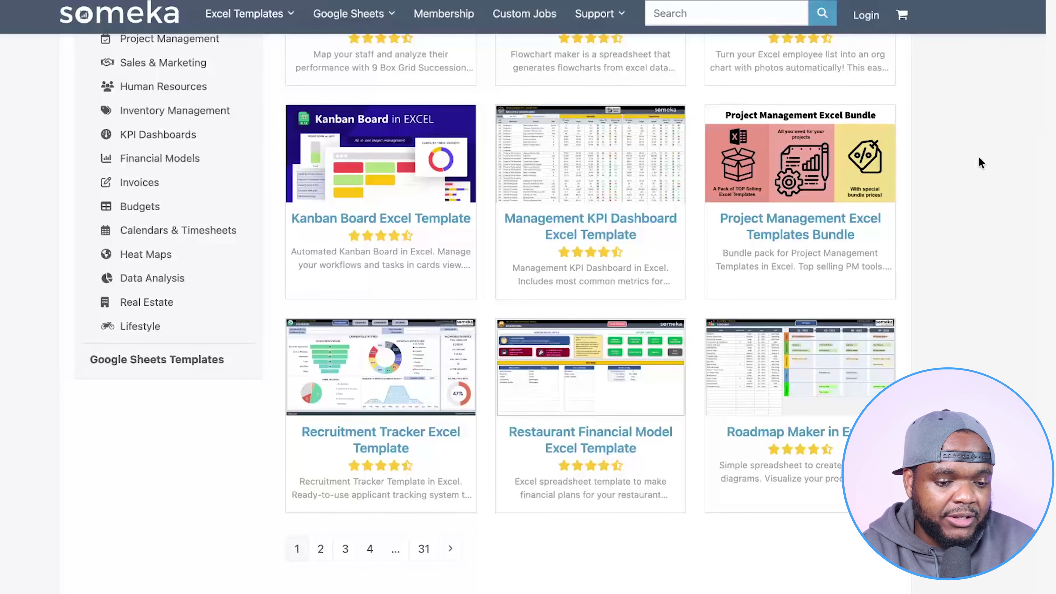
pyautogui.scroll(1, 332, 250)
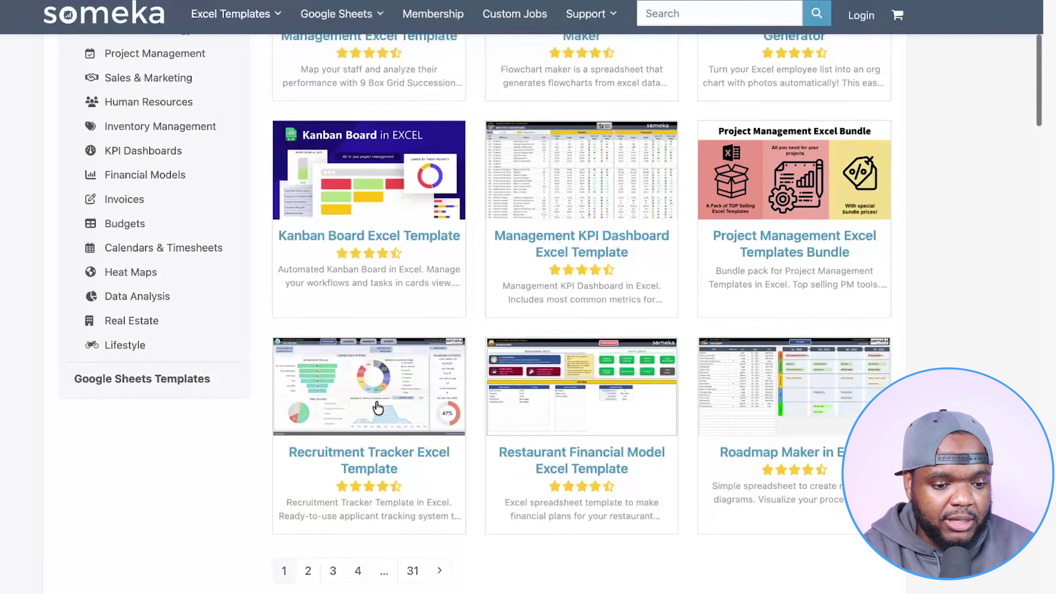
pyautogui.click(373, 408)
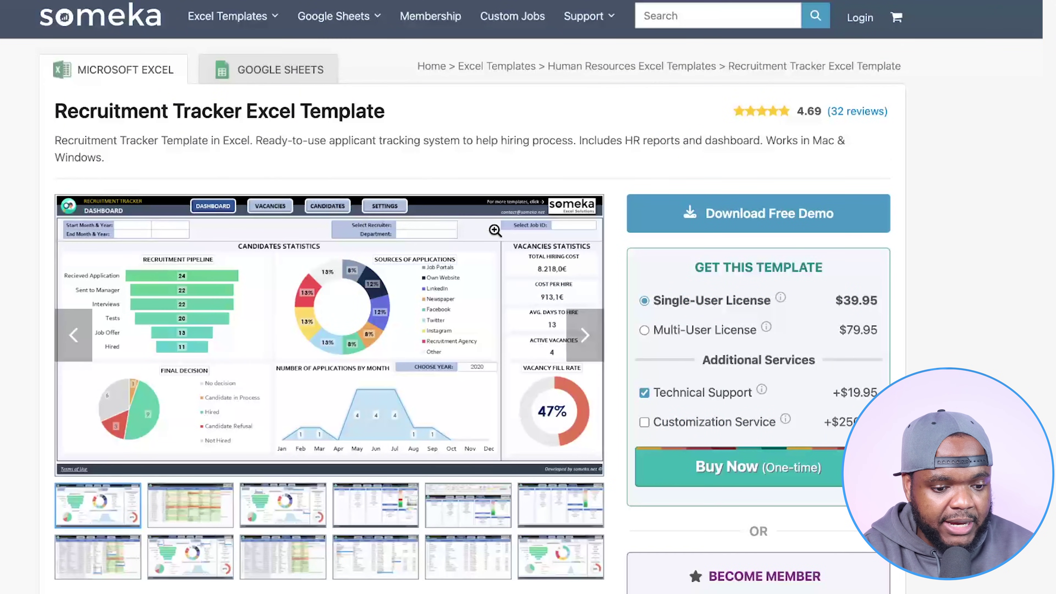
# Check the Recruitment Tracker's gallery images, and upload a screenshot of the 2026 Annual Budget Overview sheet to generate the product details with AI
pyautogui.click(279, 515)
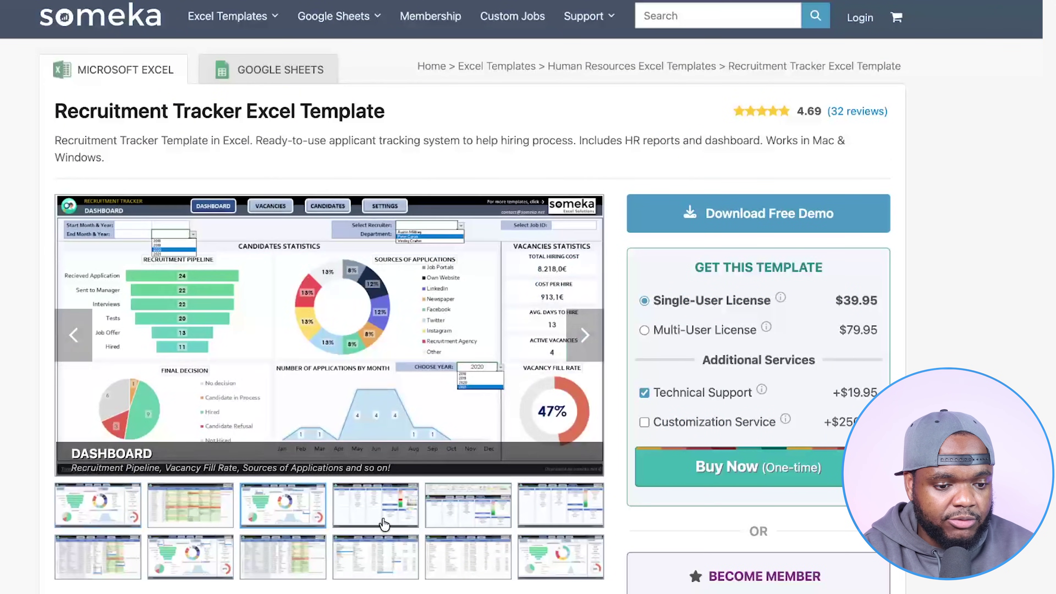
pyautogui.click(464, 518)
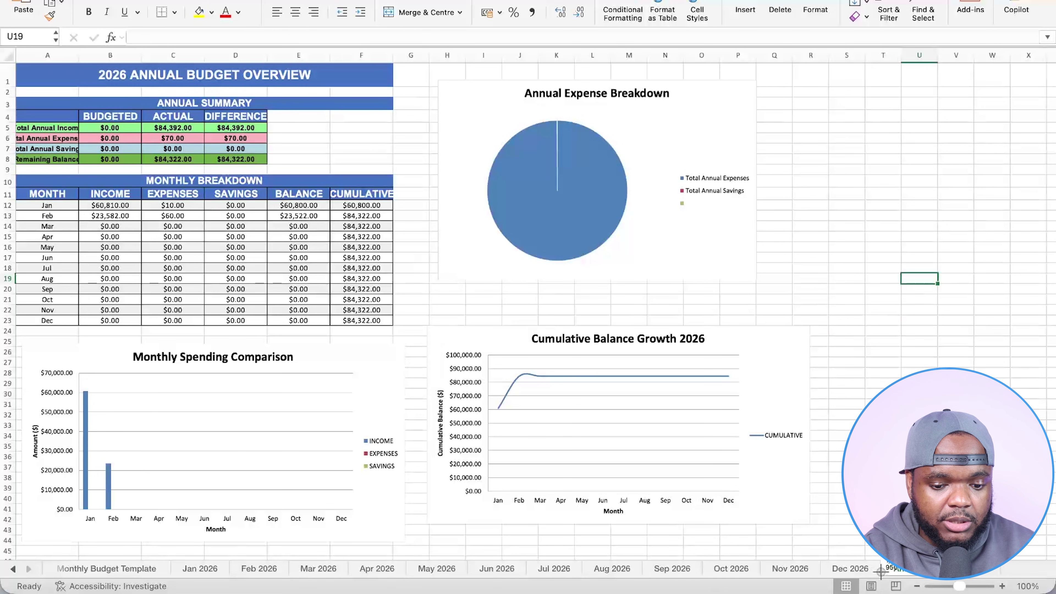
pyautogui.moveTo(881, 573); pyautogui.dragTo(14, 59)
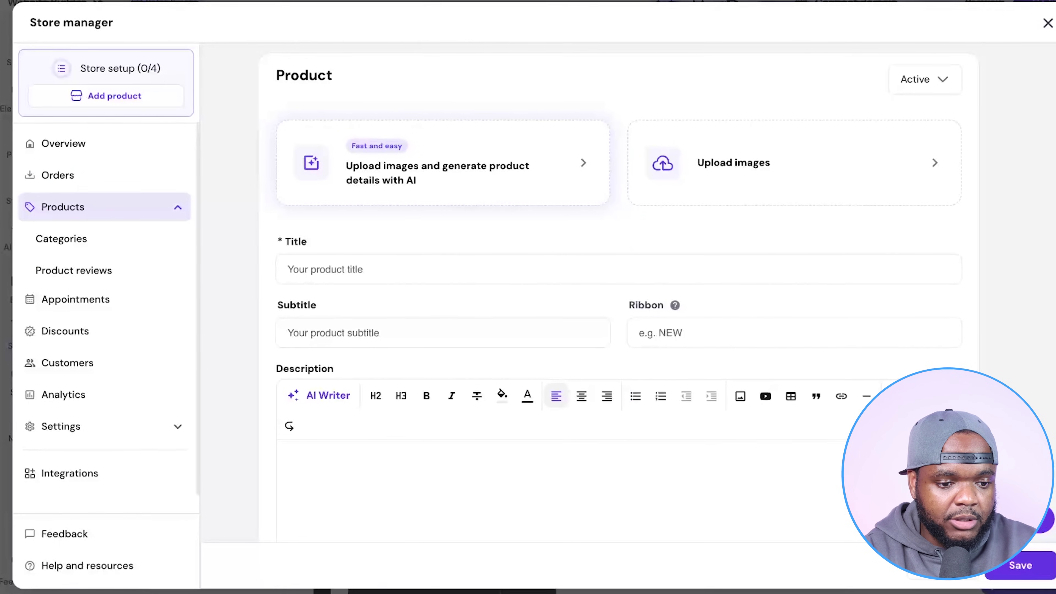
pyautogui.moveTo(956, 524); pyautogui.dragTo(521, 146)
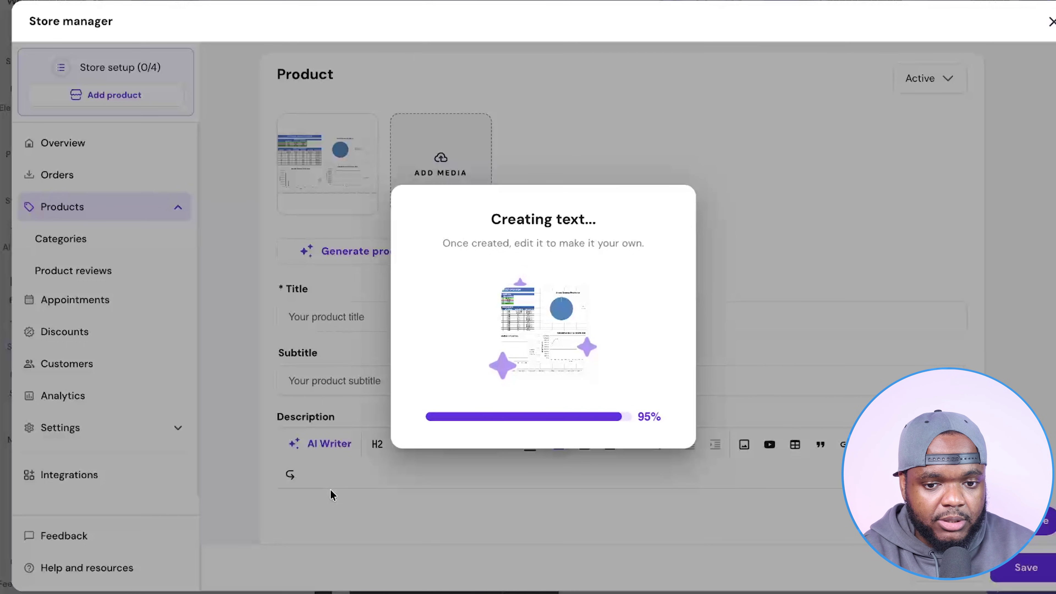
# Set the product's price to $19 and review how the digital product files are delivered to customers
pyautogui.scroll(-8, 718, 251)
pyautogui.scroll(-5, 717, 250)
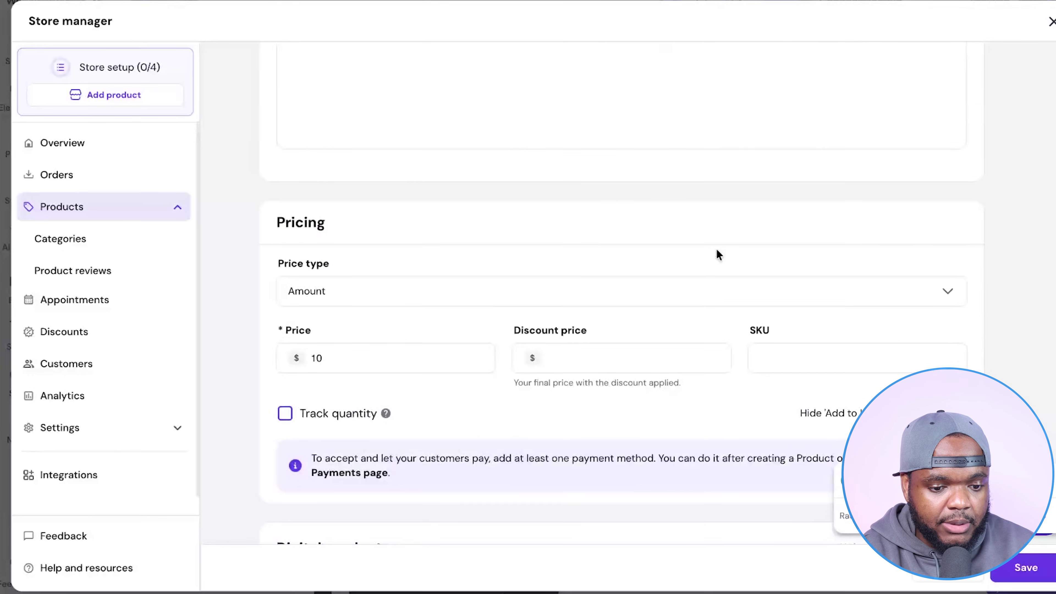
pyautogui.click(354, 358)
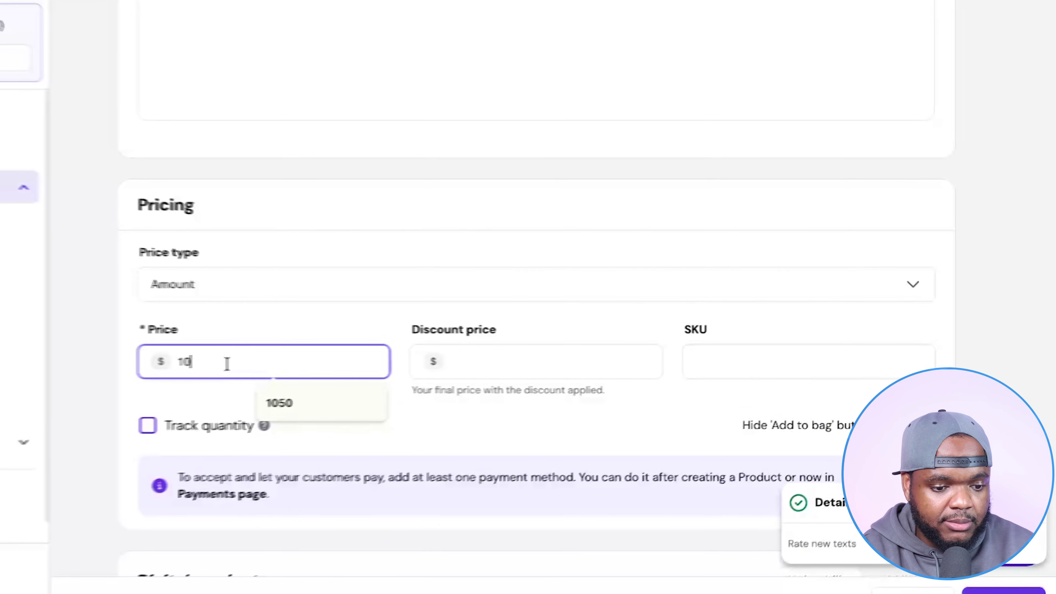
pyautogui.press('BackSpace')
pyautogui.press('BackSpace')
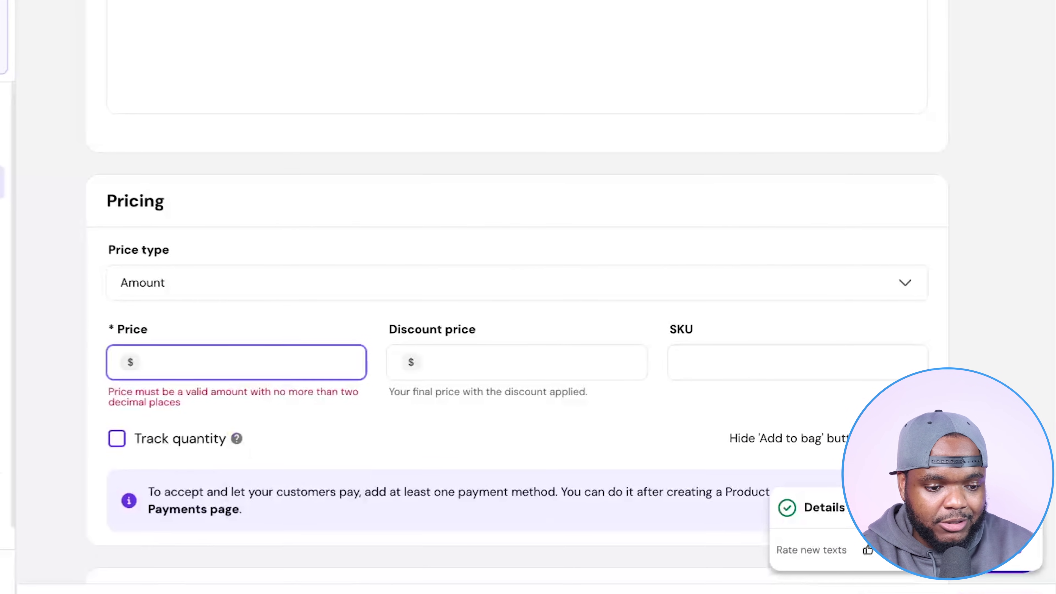
pyautogui.write('19')
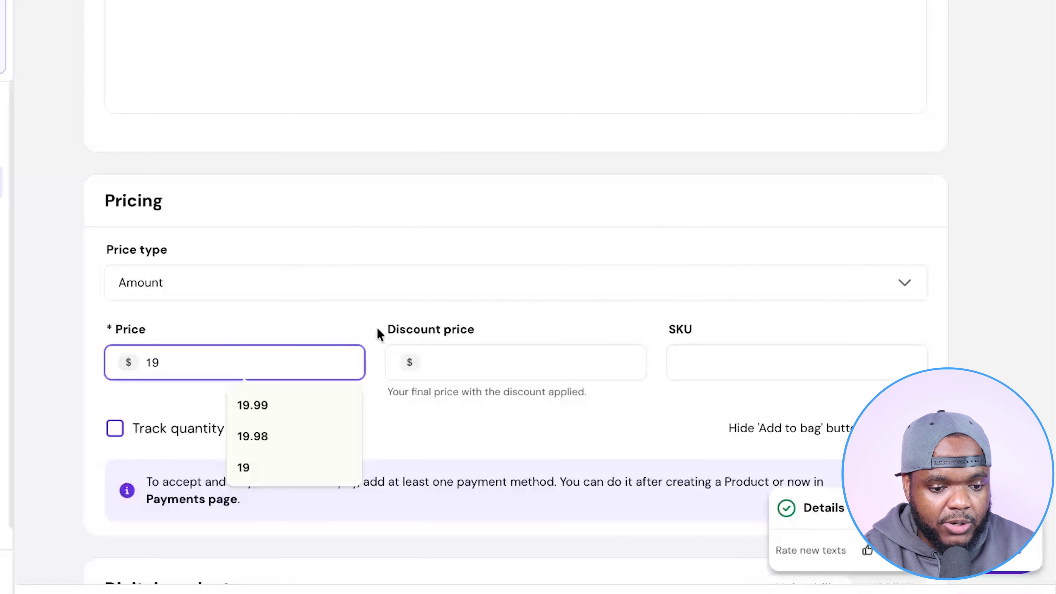
pyautogui.scroll(-10, 379, 333)
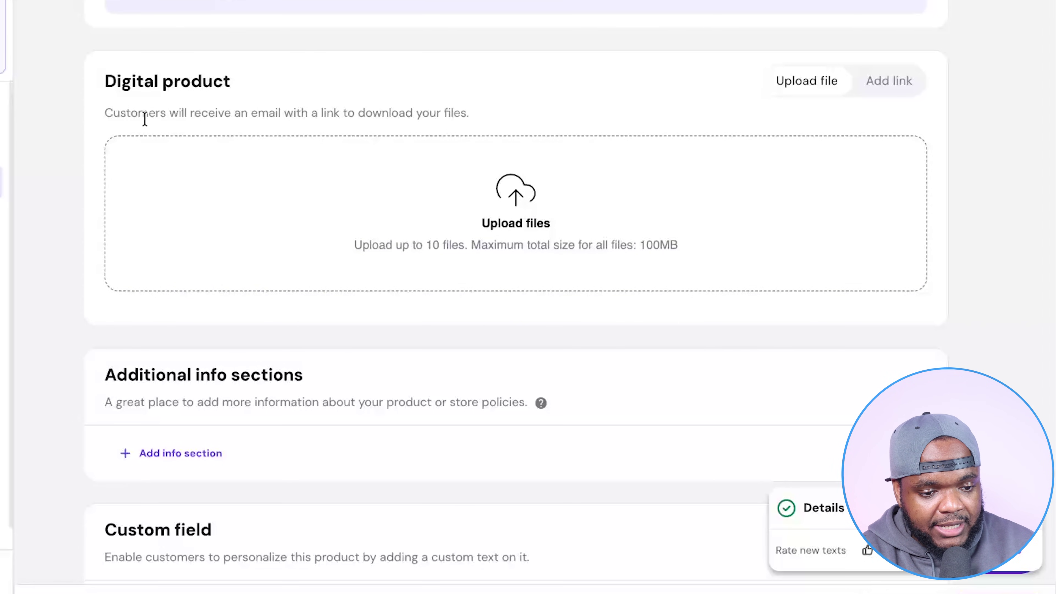
pyautogui.moveTo(161, 119); pyautogui.dragTo(418, 119)
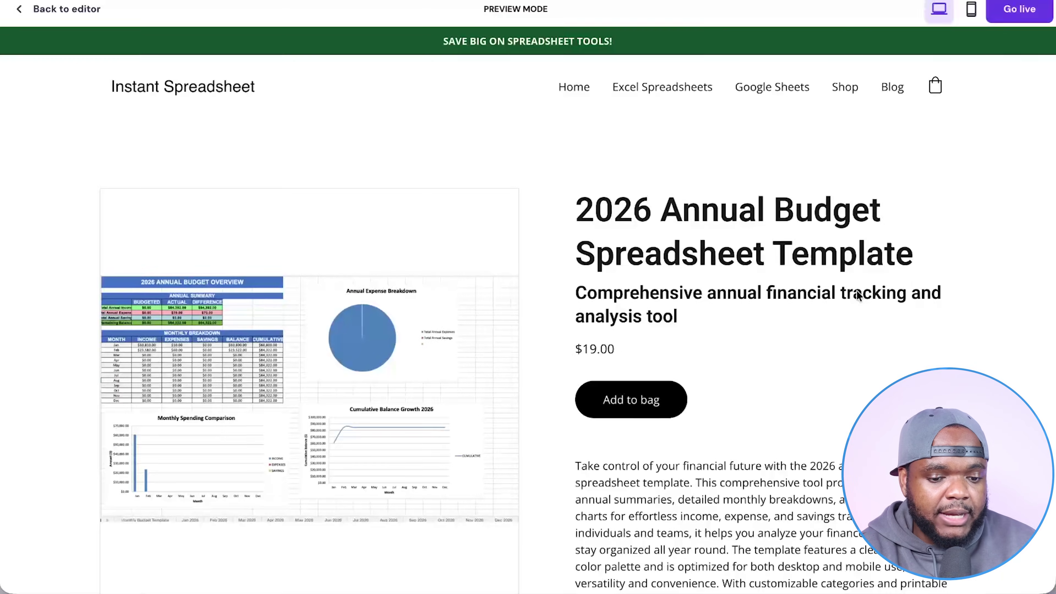
# Review the 2026 Annual Budget Spreadsheet Template product page and the Excel Spreadsheets page in the website preview
pyautogui.scroll(-2, 856, 291)
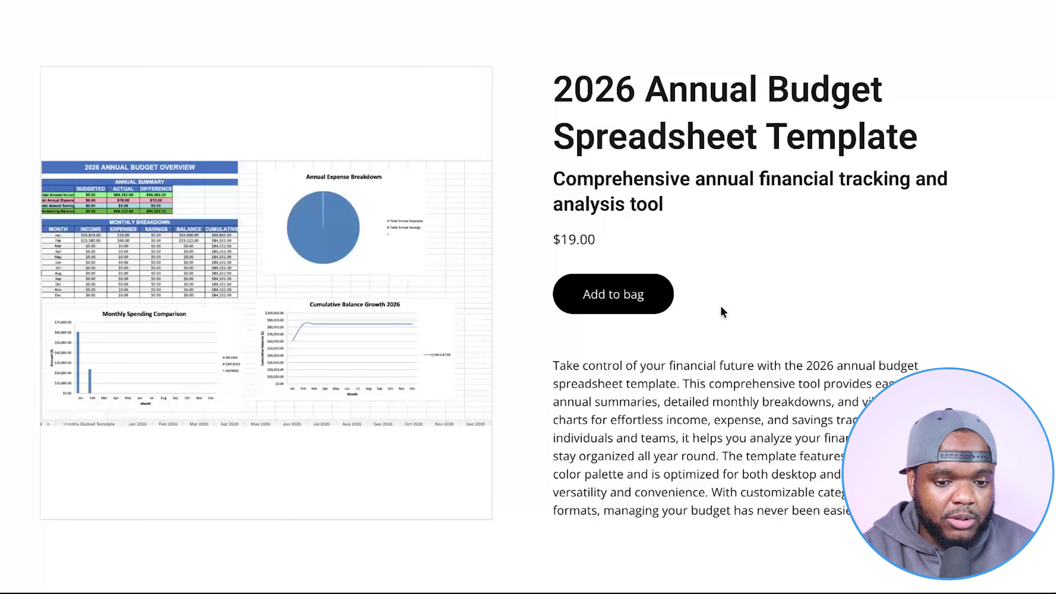
pyautogui.scroll(-3, 721, 305)
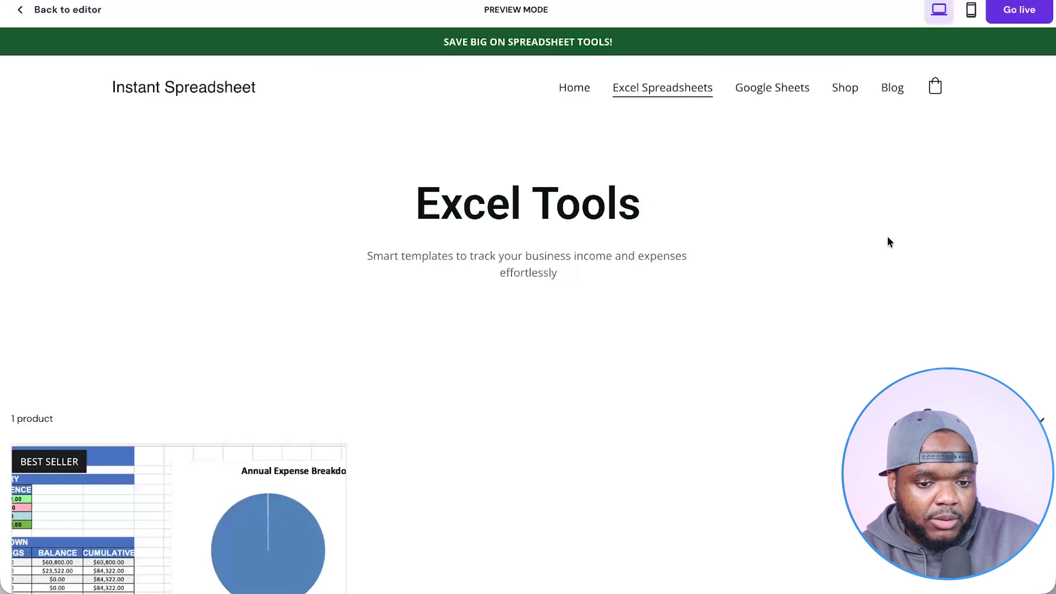
pyautogui.scroll(-4, 373, 218)
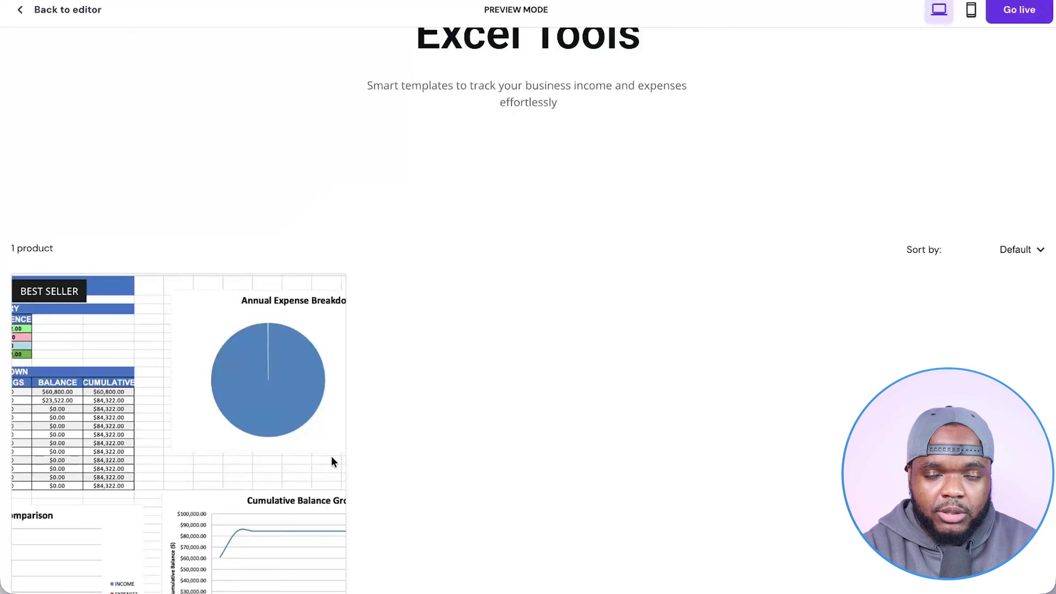
pyautogui.scroll(4, 332, 462)
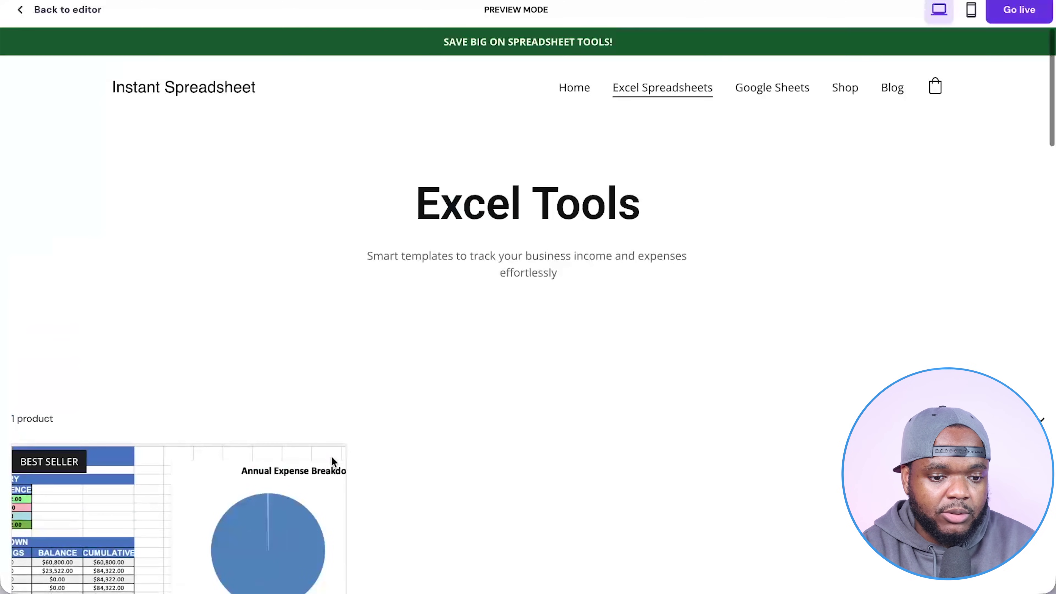
# Return to the website editor and review the store's payment method options, including PayPal and Stripe
pyautogui.click(54, 15)
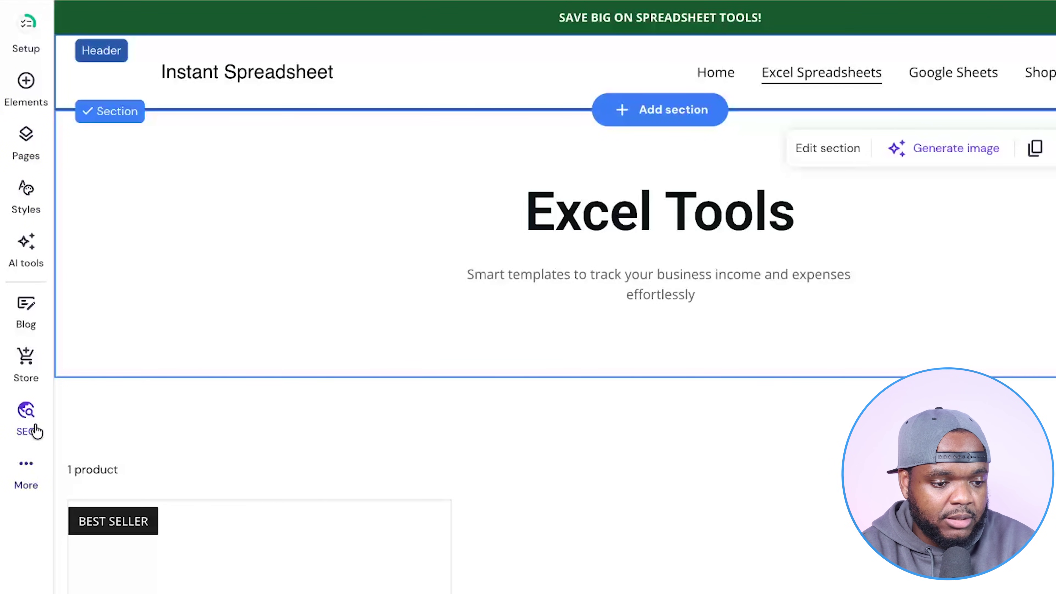
pyautogui.click(28, 365)
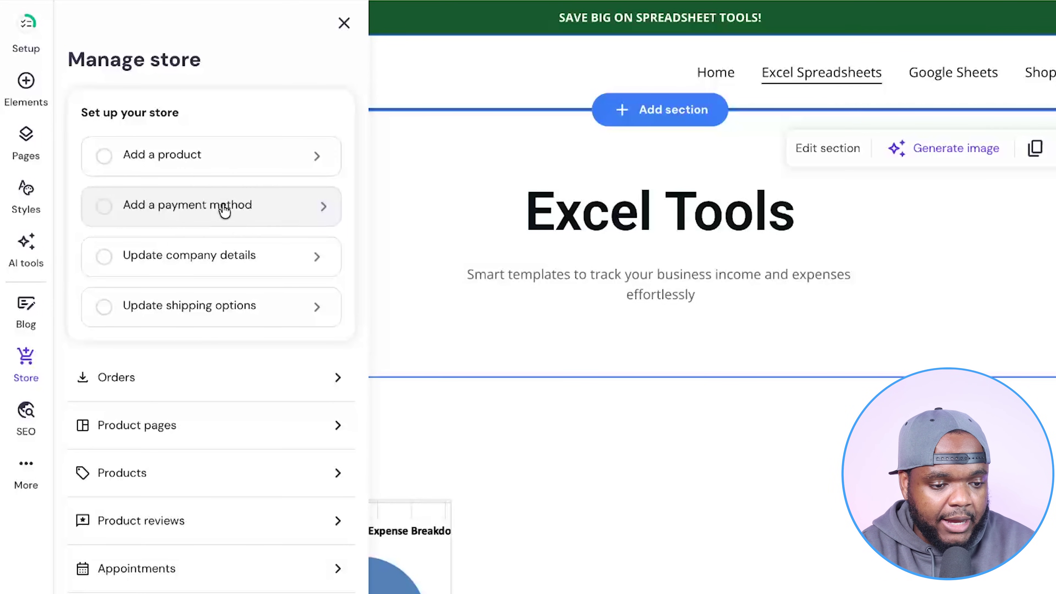
pyautogui.click(285, 217)
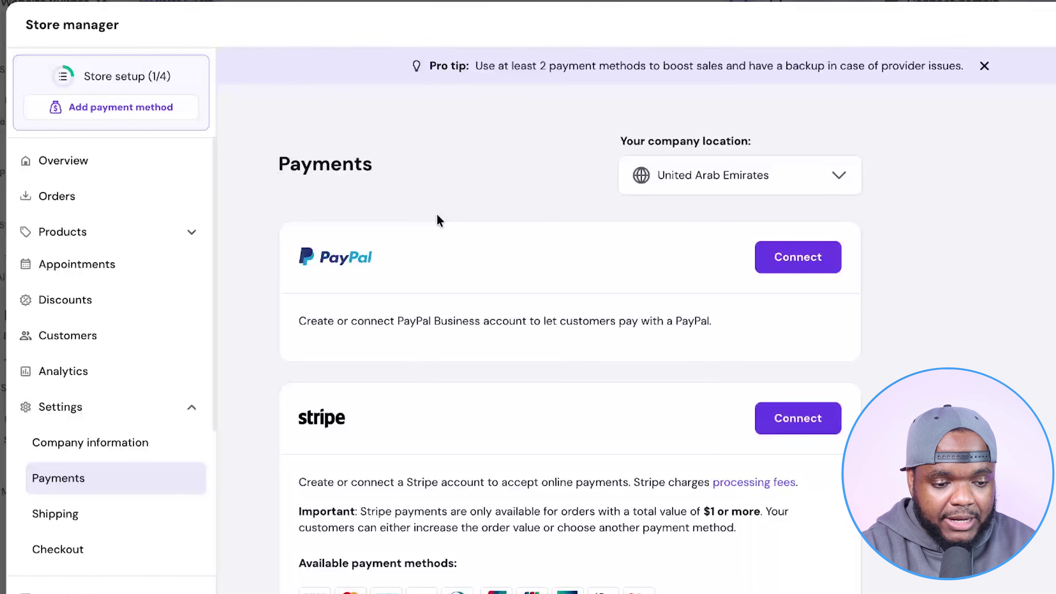
pyautogui.scroll(-2, 414, 252)
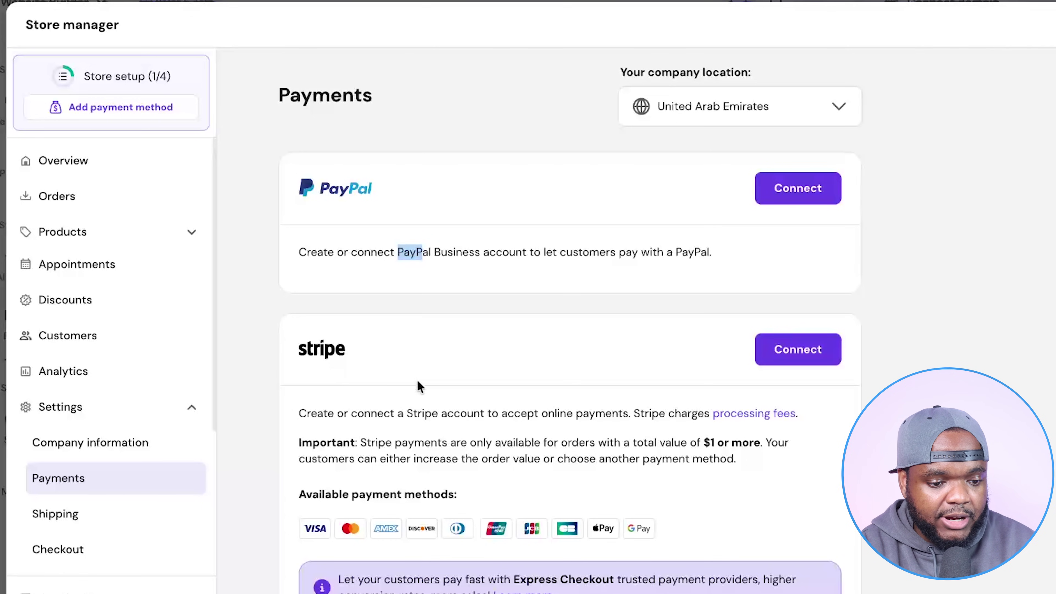
pyautogui.scroll(-5, 424, 366)
pyautogui.scroll(6, 431, 347)
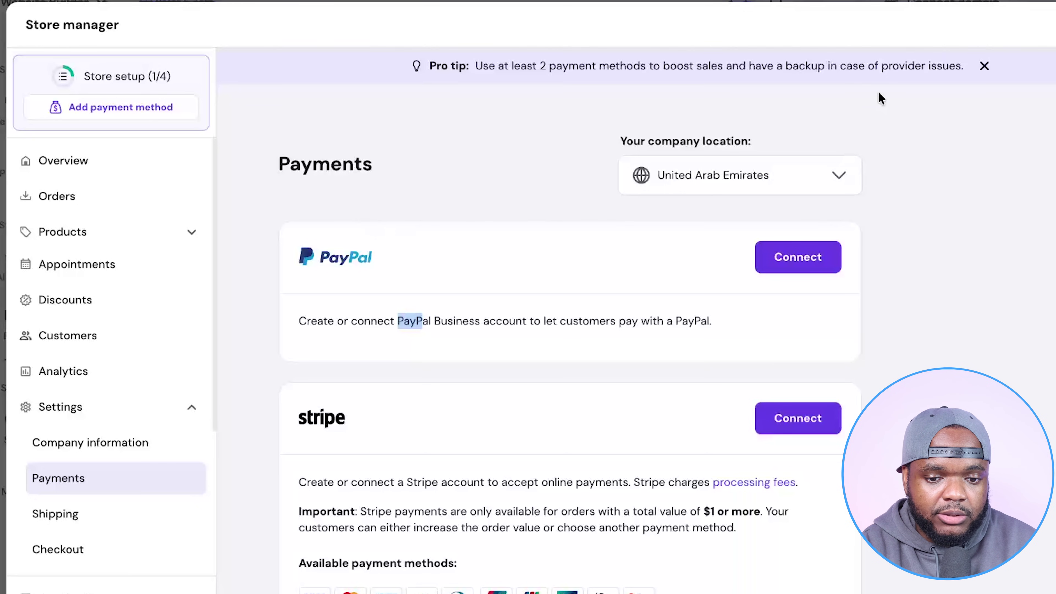
# Check the company location choices for payments and open the store's Checkout settings
pyautogui.click(844, 173)
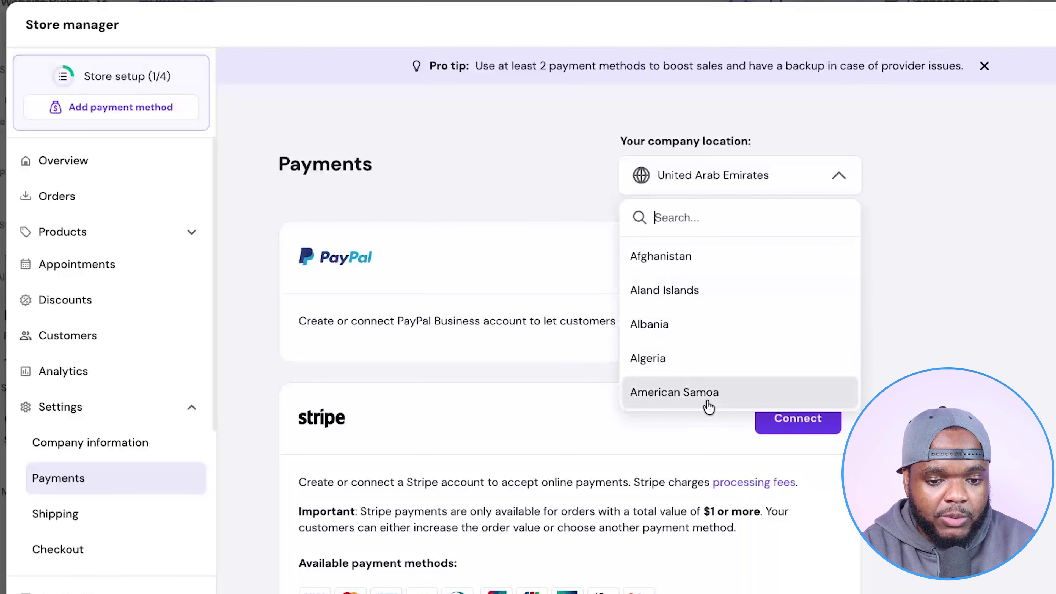
pyautogui.click(929, 346)
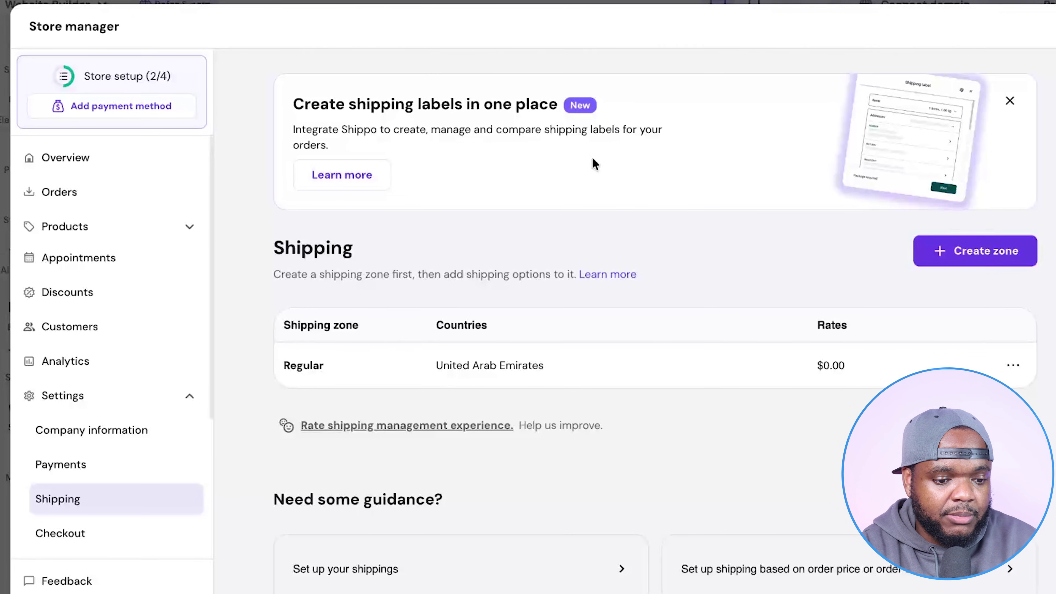
pyautogui.click(71, 535)
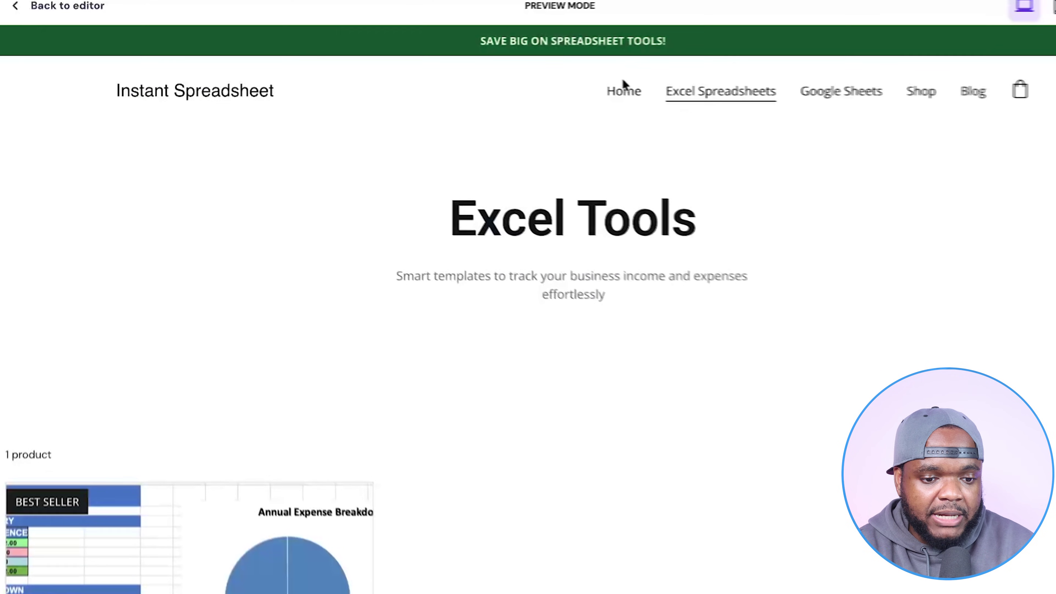
# Review the home page in the website preview down to its product section and return to the editor
pyautogui.click(622, 88)
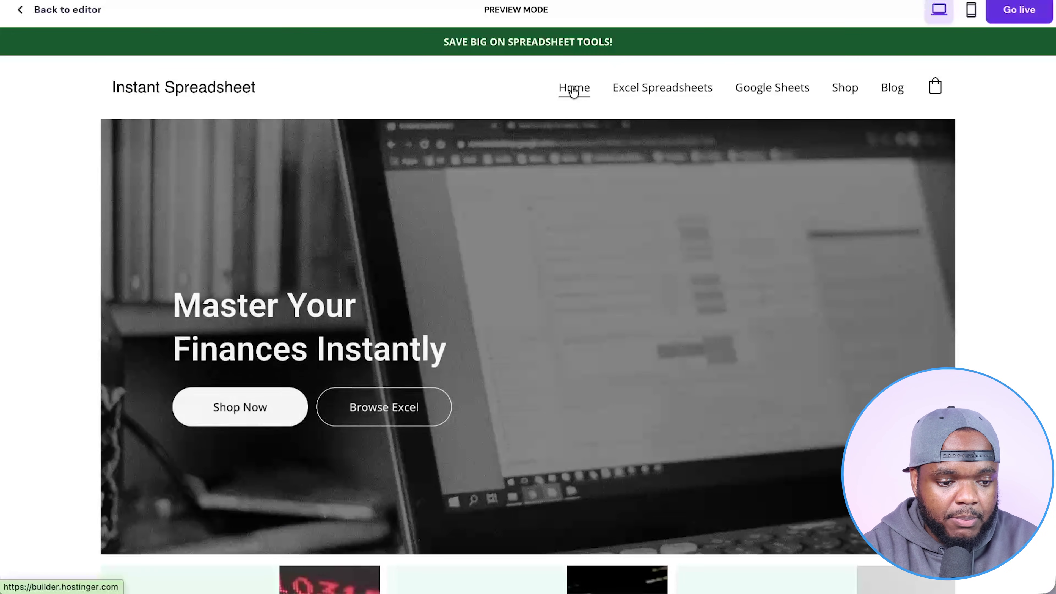
pyautogui.scroll(-15, 559, 254)
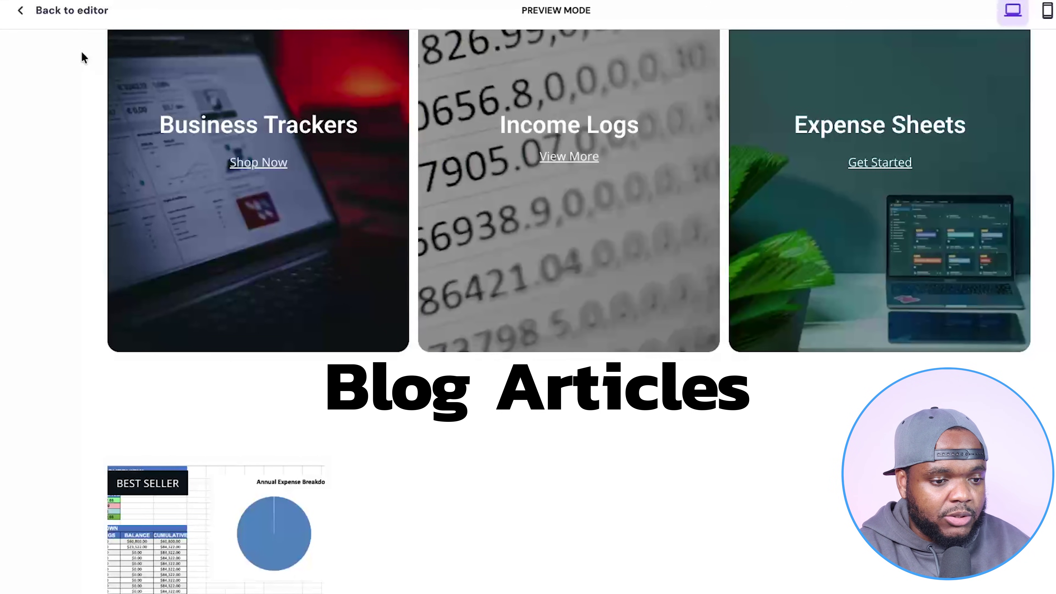
pyautogui.click(68, 11)
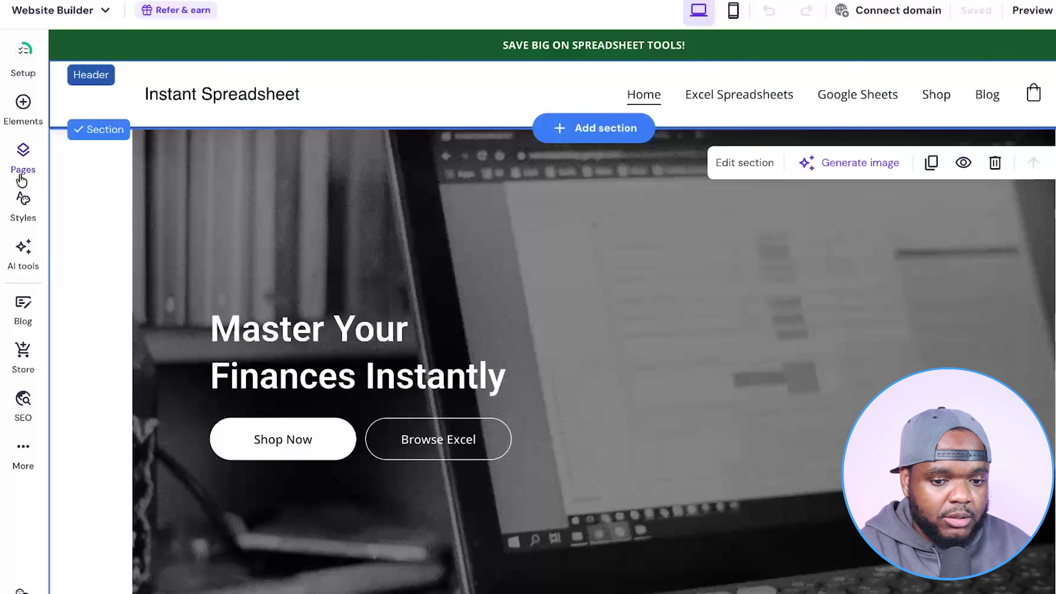
# Look over the sample posts on the Blog page and open the AI Blog Generator with its content length choices
pyautogui.click(992, 97)
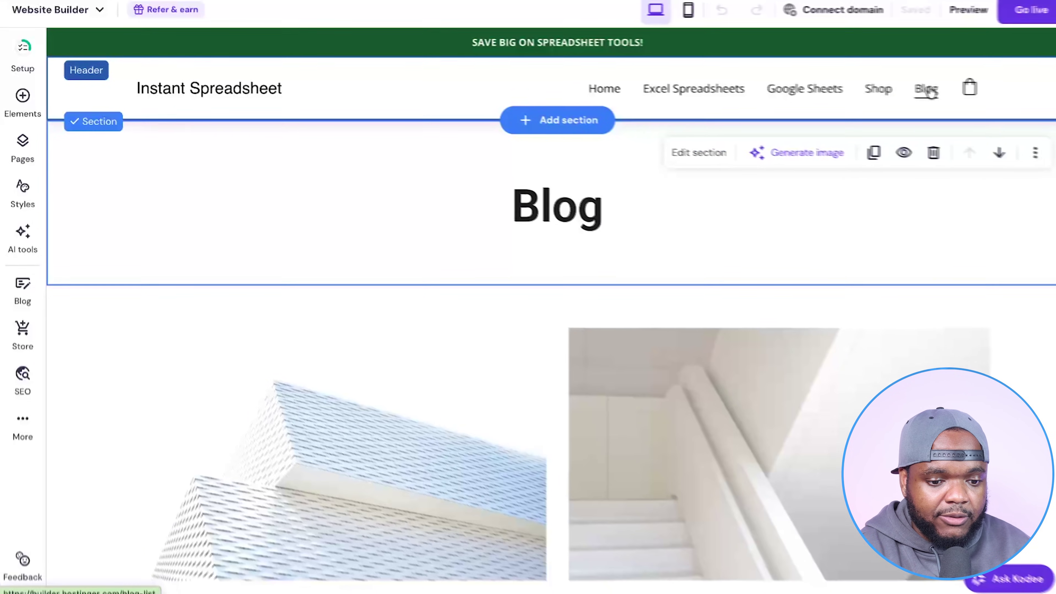
pyautogui.scroll(-7, 606, 515)
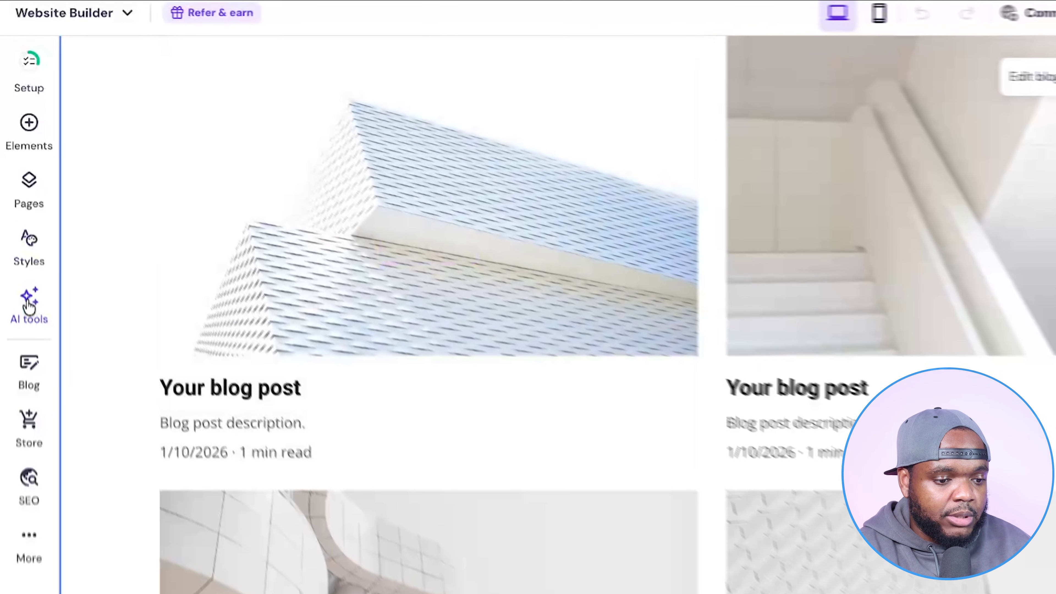
pyautogui.click(23, 236)
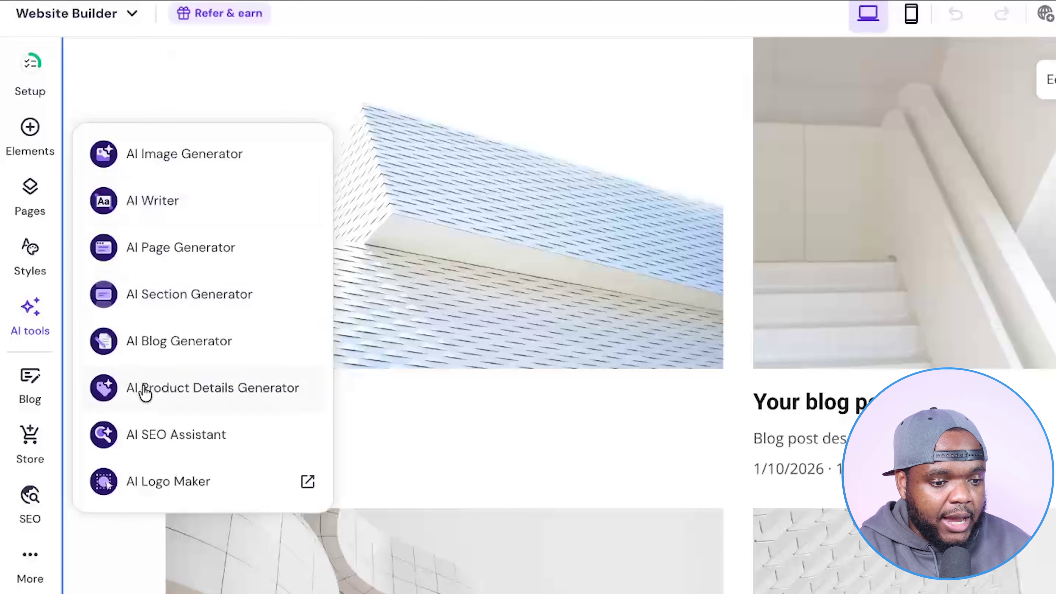
pyautogui.click(138, 350)
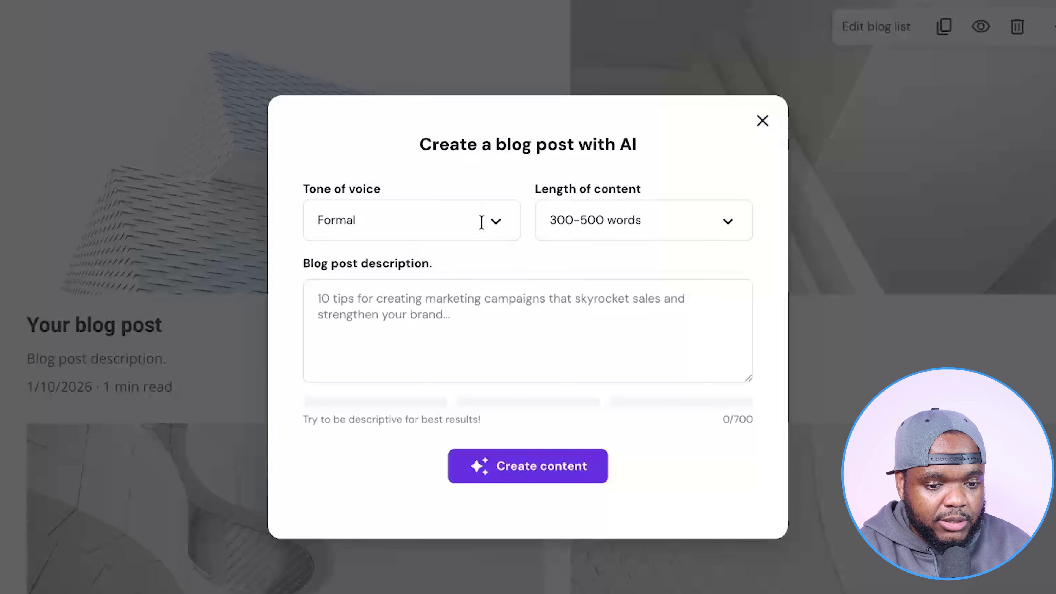
pyautogui.click(729, 223)
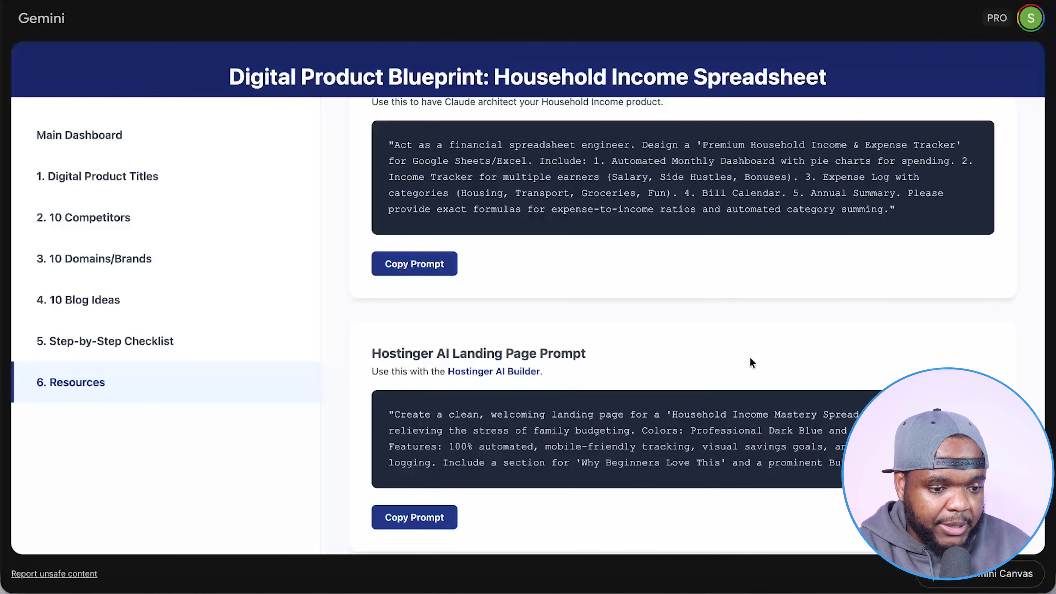
# Switch to the Gemini blueprint and select the title "How to Manage Irregular Income Sources" from its 10 Blog Ideas
pyautogui.click(81, 301)
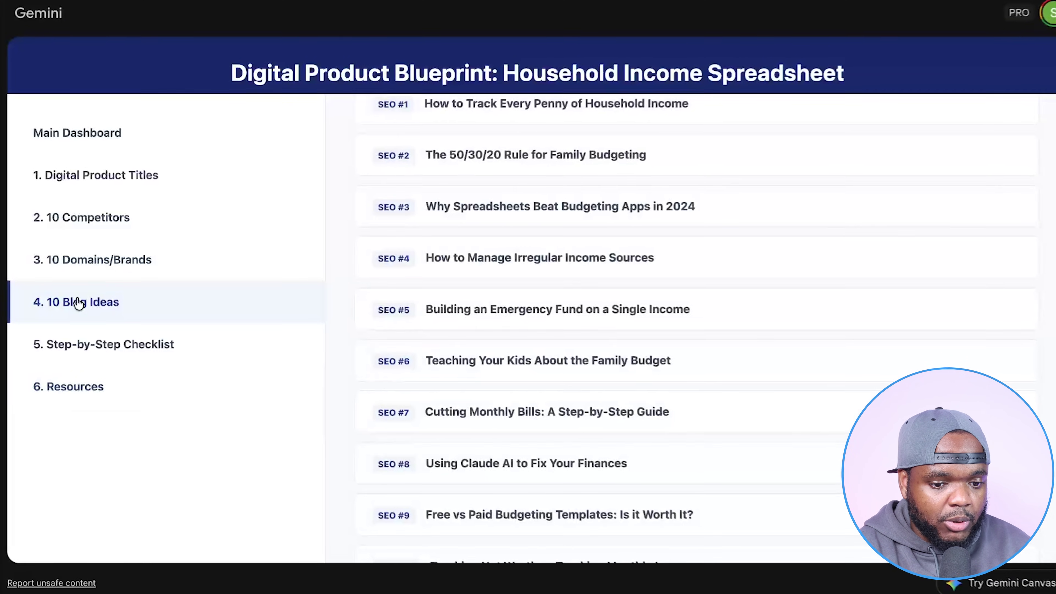
pyautogui.scroll(-2, 532, 298)
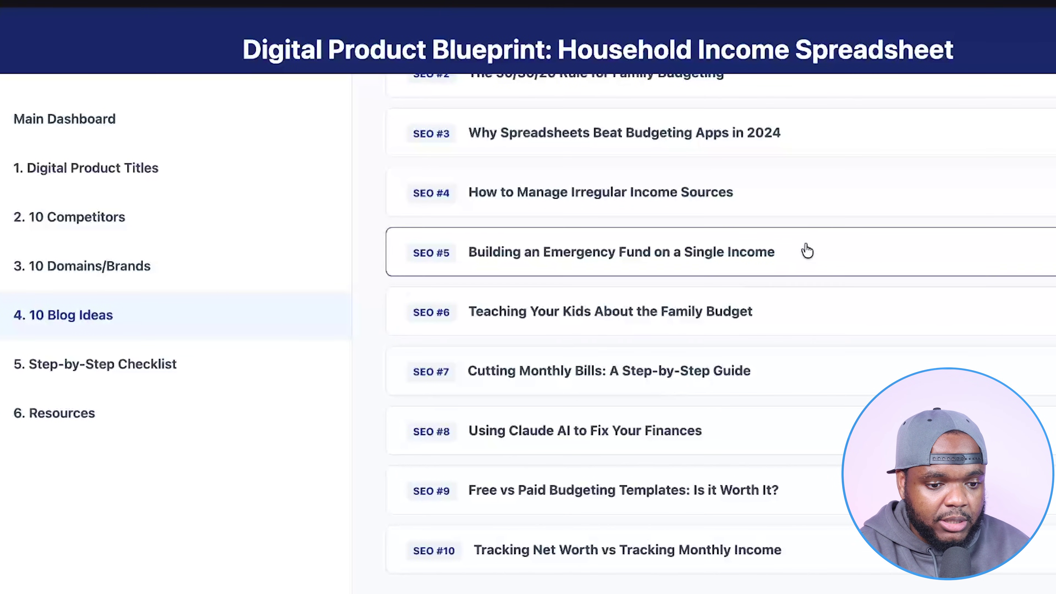
pyautogui.moveTo(734, 192); pyautogui.dragTo(449, 194)
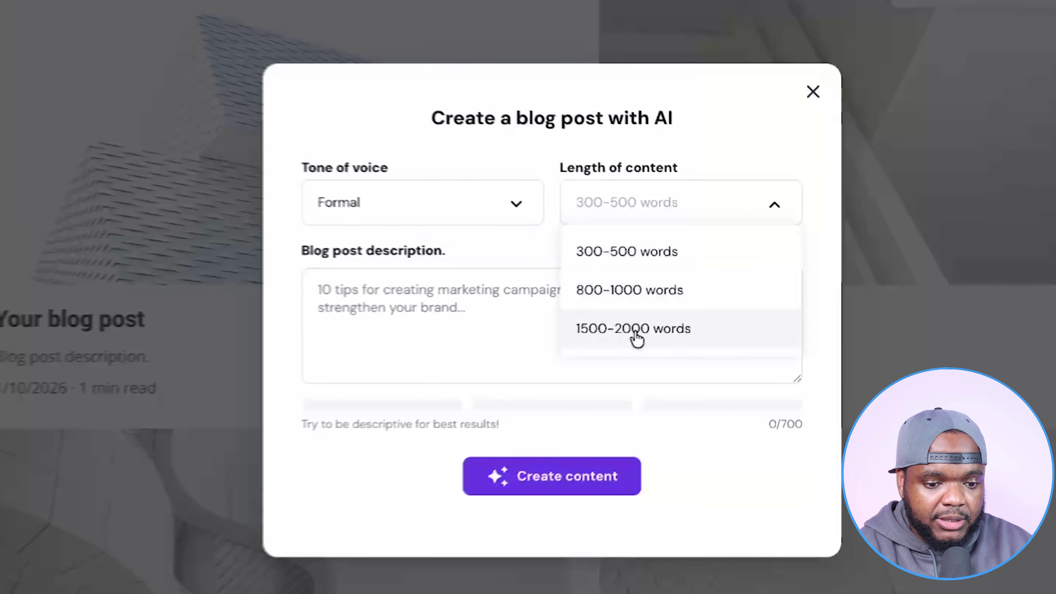
# Generate an 800-1000 word AI blog post from the description "How to Manage Irregular Income Sources in 2026 (for household income)"
pyautogui.click(661, 328)
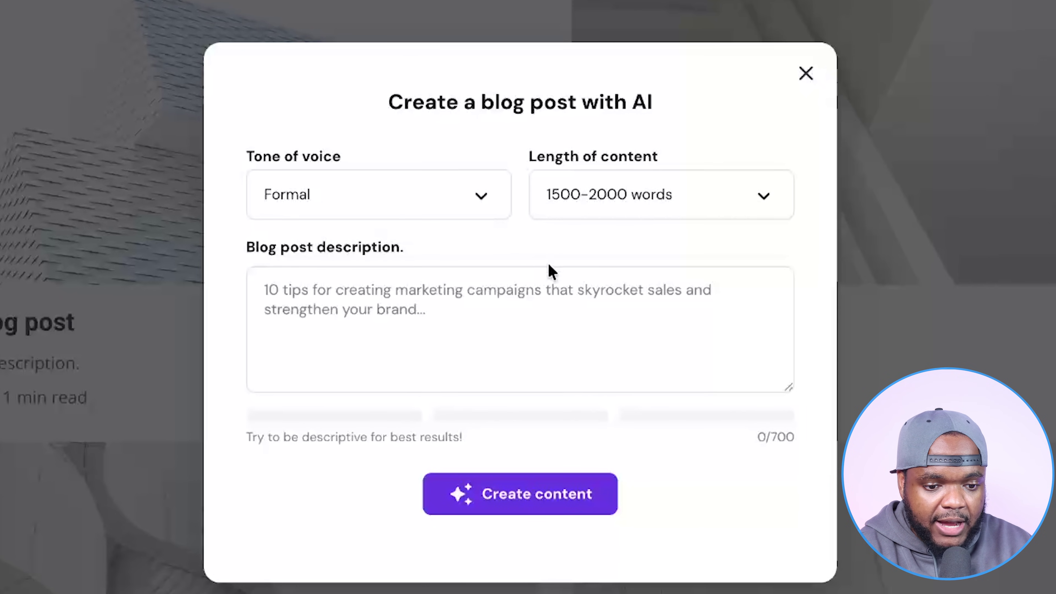
pyautogui.click(699, 204)
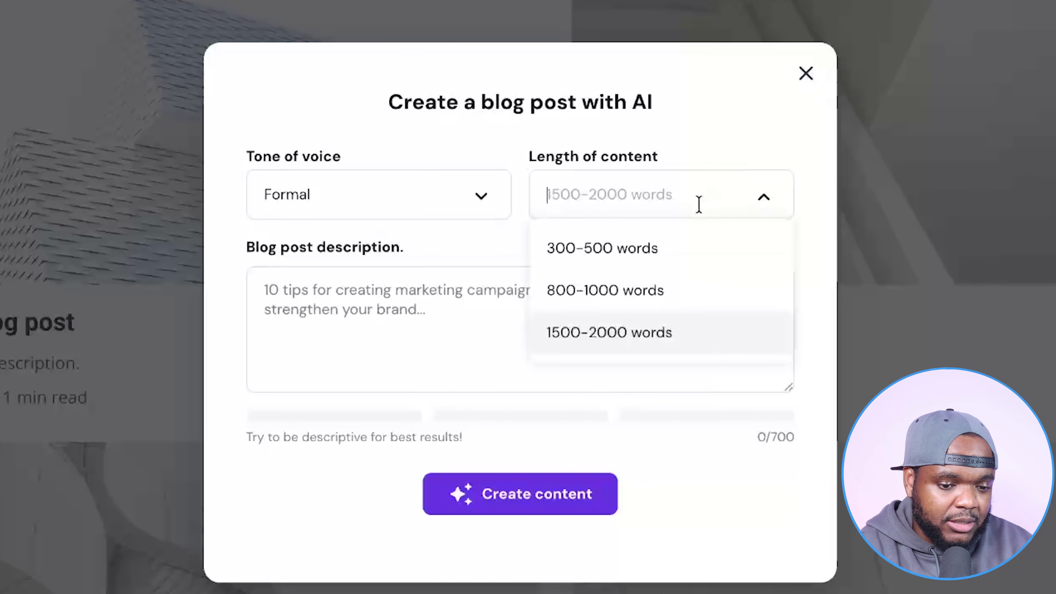
pyautogui.click(592, 293)
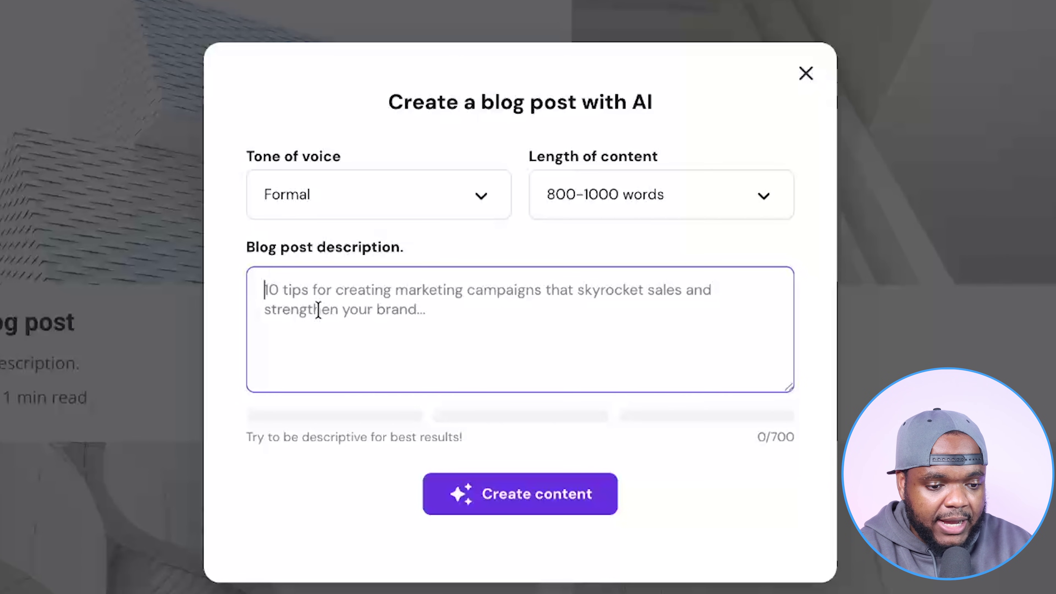
pyautogui.write('How to Manage Irregular Income Sources in 2026 (for household income)')
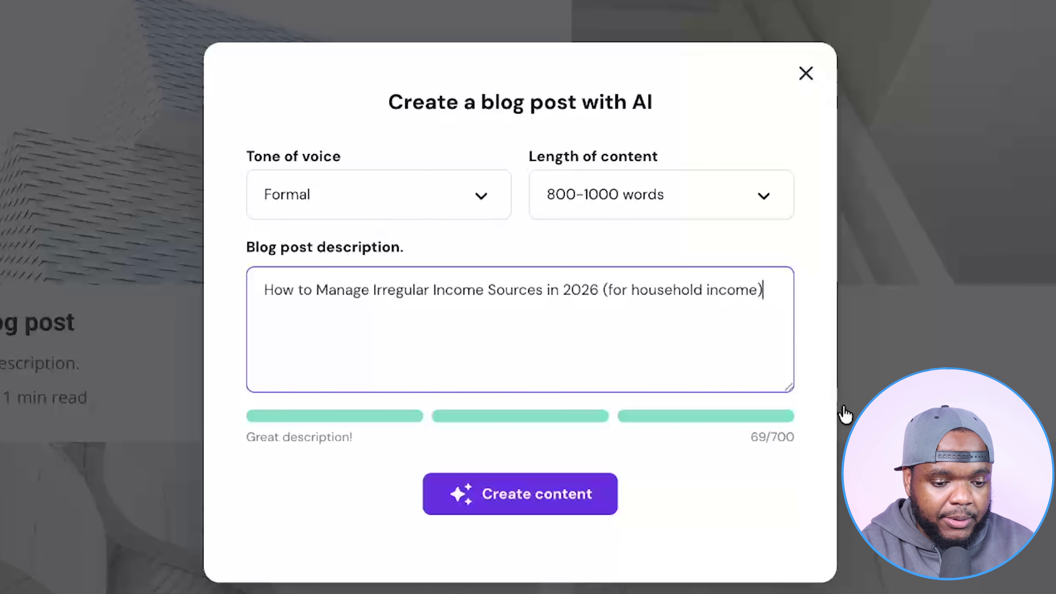
pyautogui.click(543, 498)
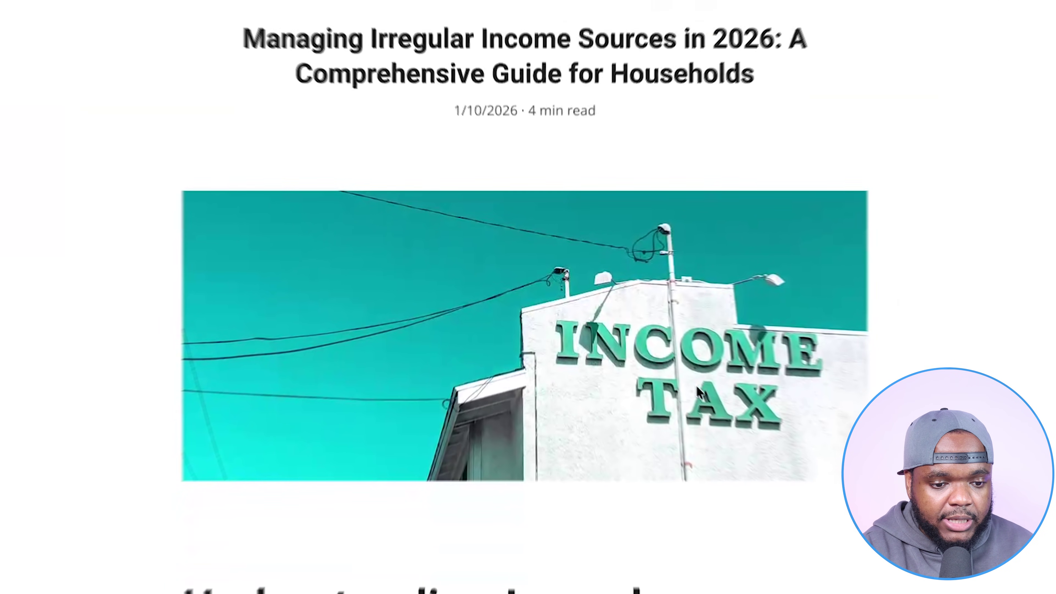
# Read through the generated irregular income article from its title down to the footer and return to its beginning
pyautogui.scroll(-10, 670, 363)
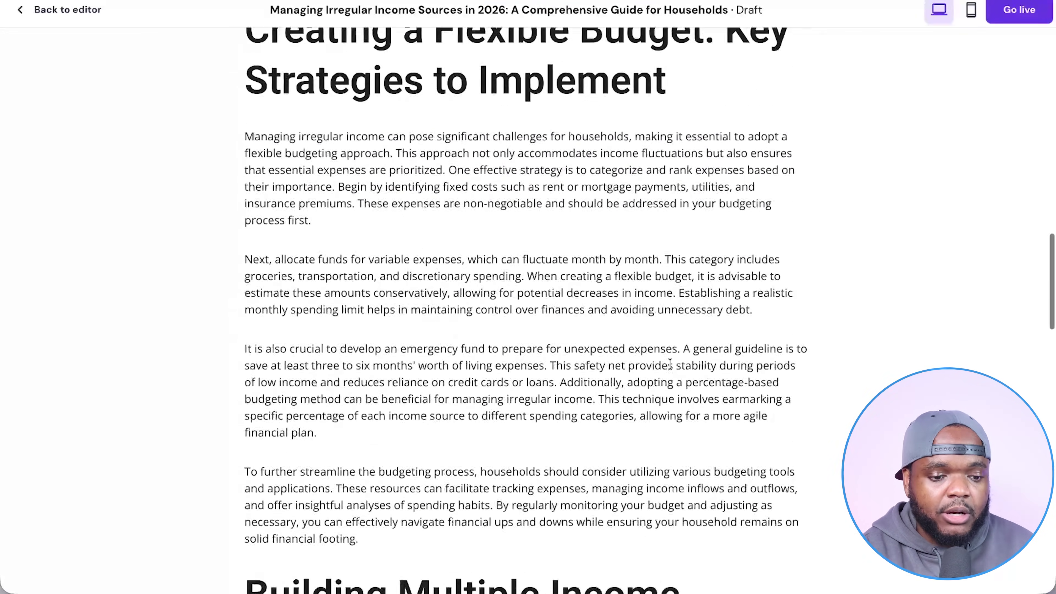
pyautogui.scroll(10, 824, 269)
pyautogui.scroll(-8, 824, 268)
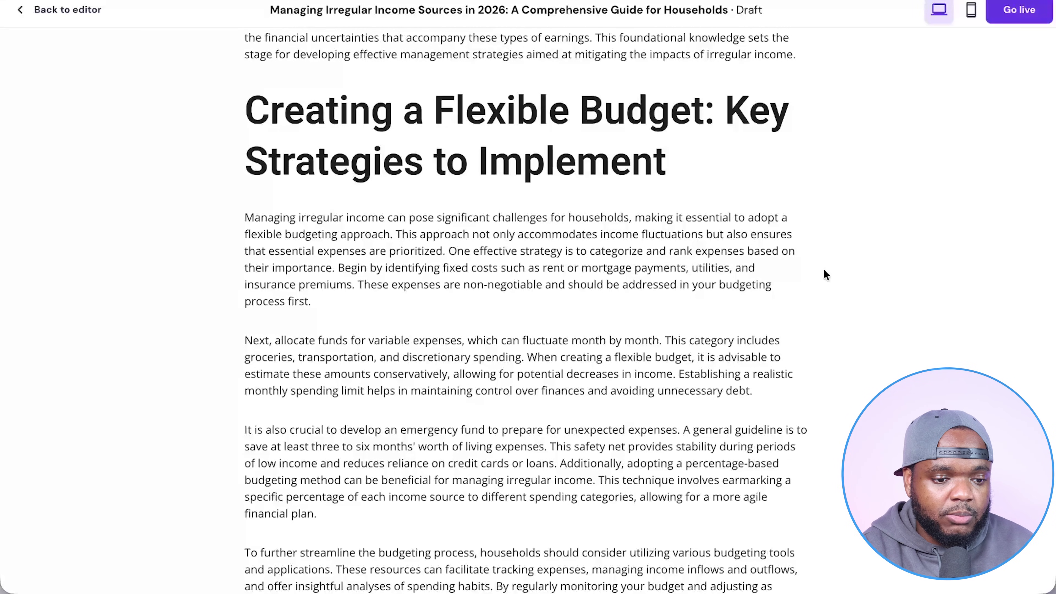
pyautogui.scroll(-5, 621, 112)
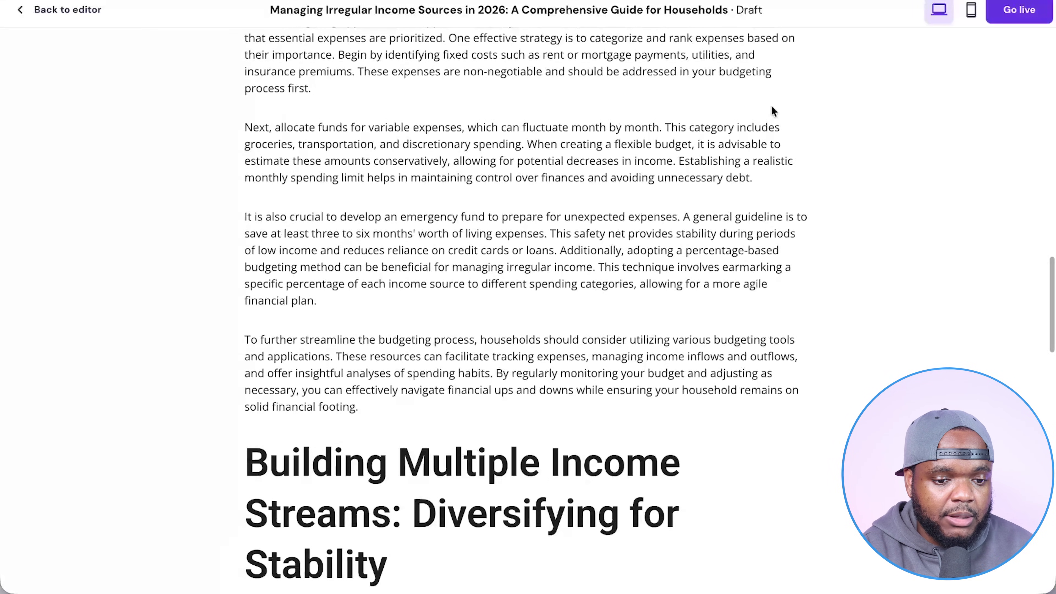
pyautogui.scroll(-12, 565, 354)
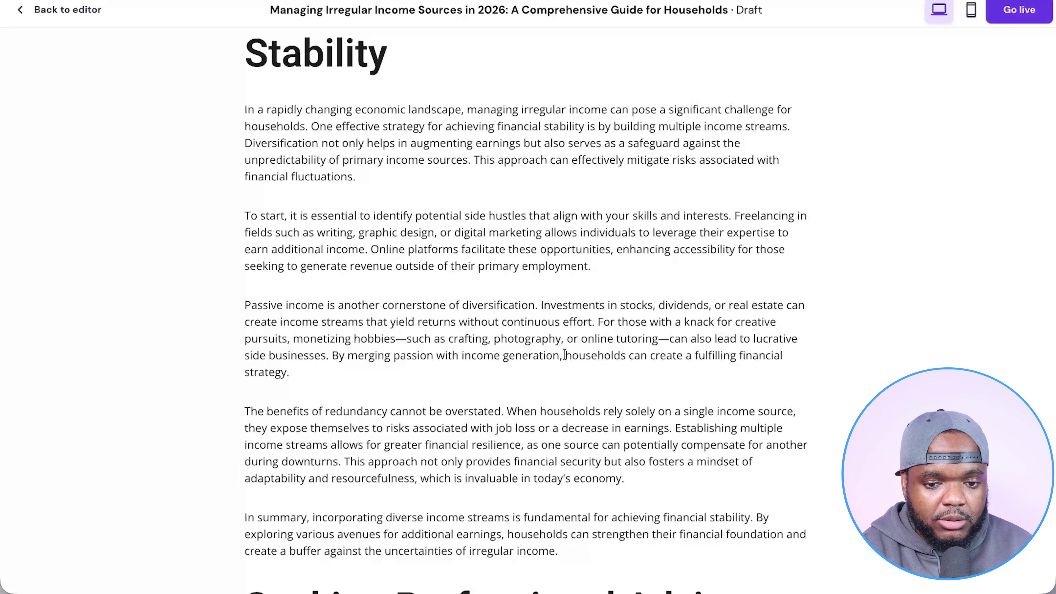
pyautogui.scroll(-2, 565, 354)
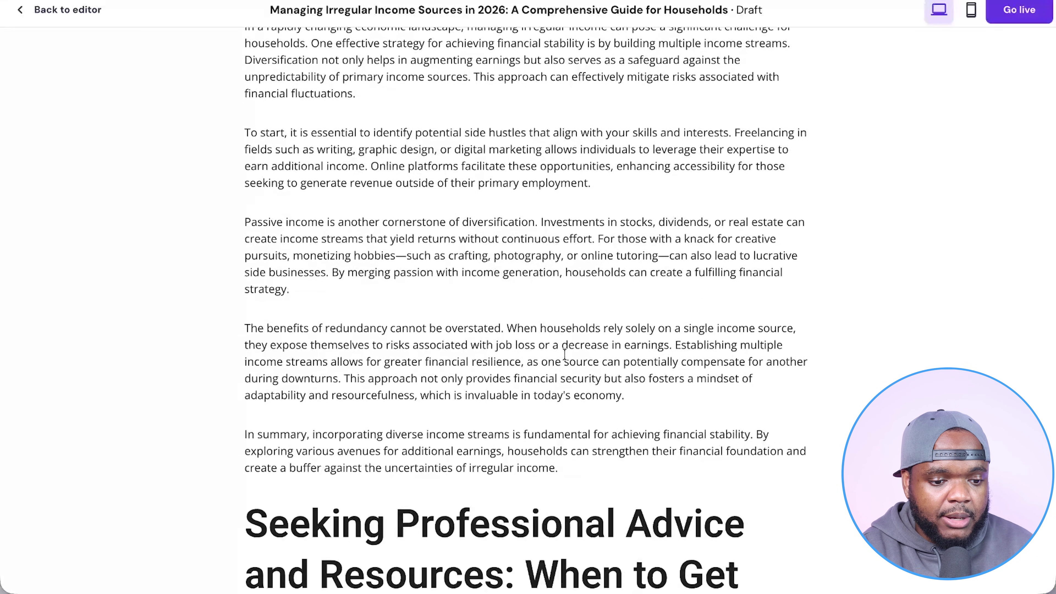
pyautogui.scroll(-8, 564, 354)
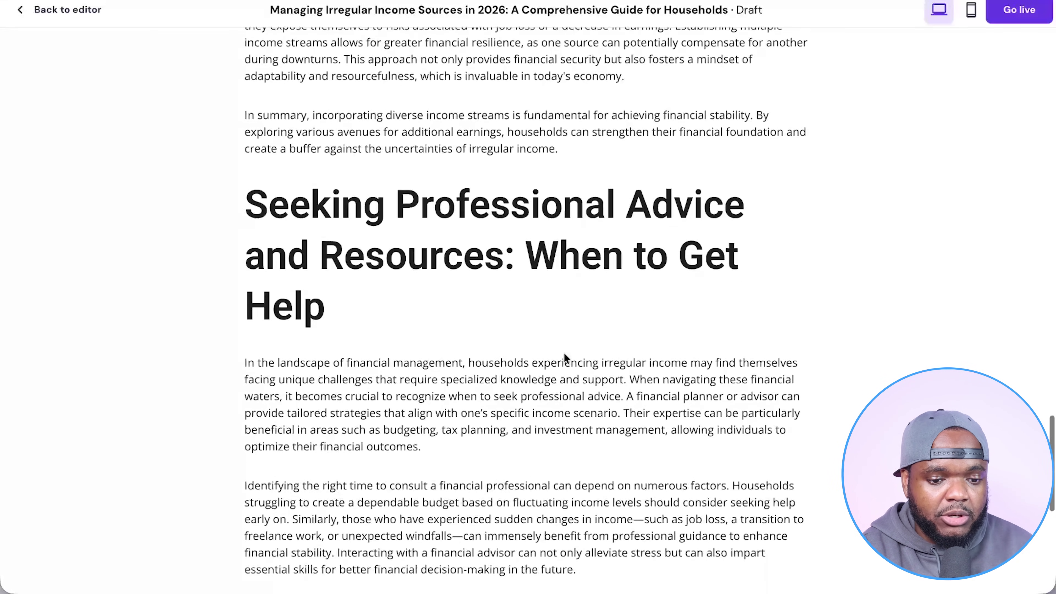
pyautogui.scroll(-11, 565, 354)
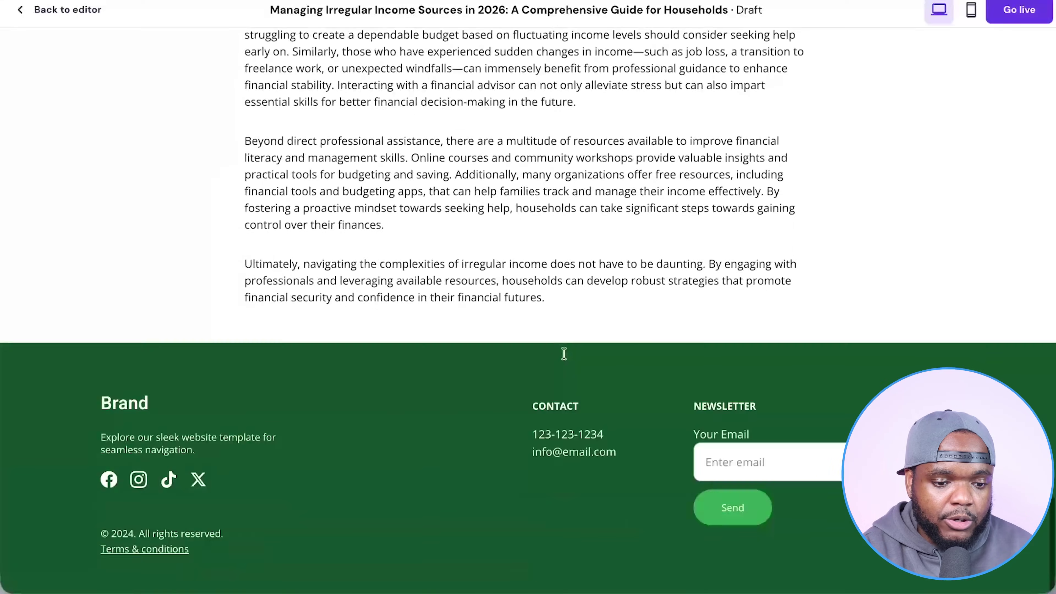
pyautogui.scroll(20, 564, 354)
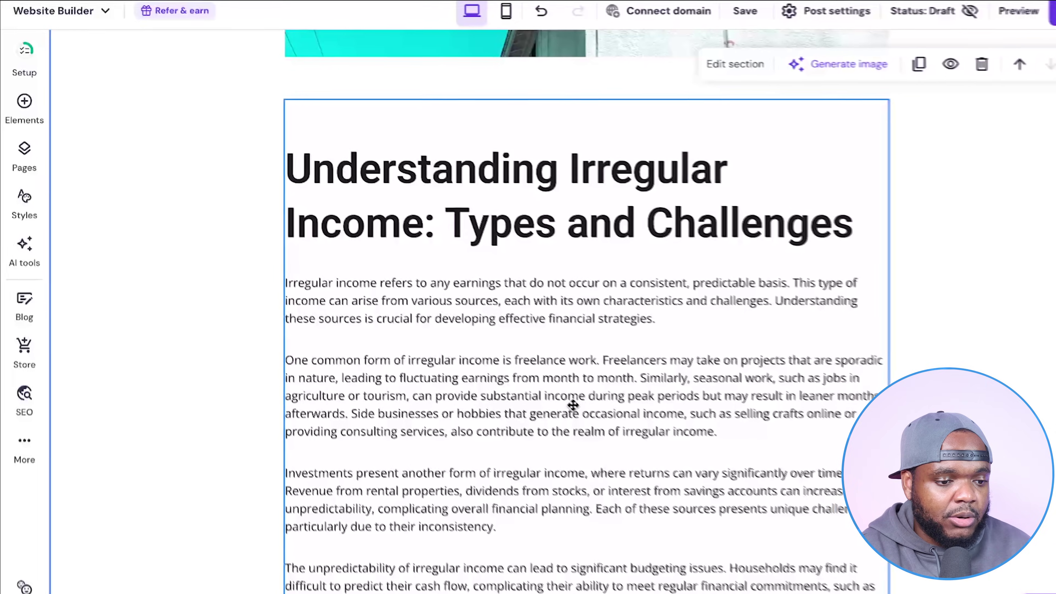
# Start AI SEO generation for the Blog page with the description "this page is about providing information about managing income and expenses for households"
pyautogui.click(26, 162)
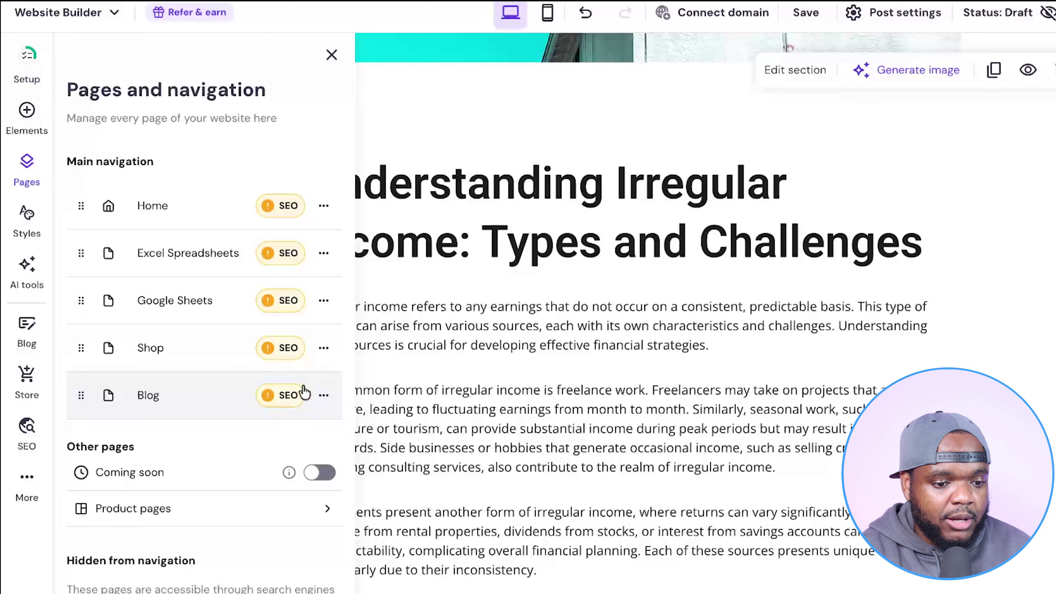
pyautogui.click(277, 398)
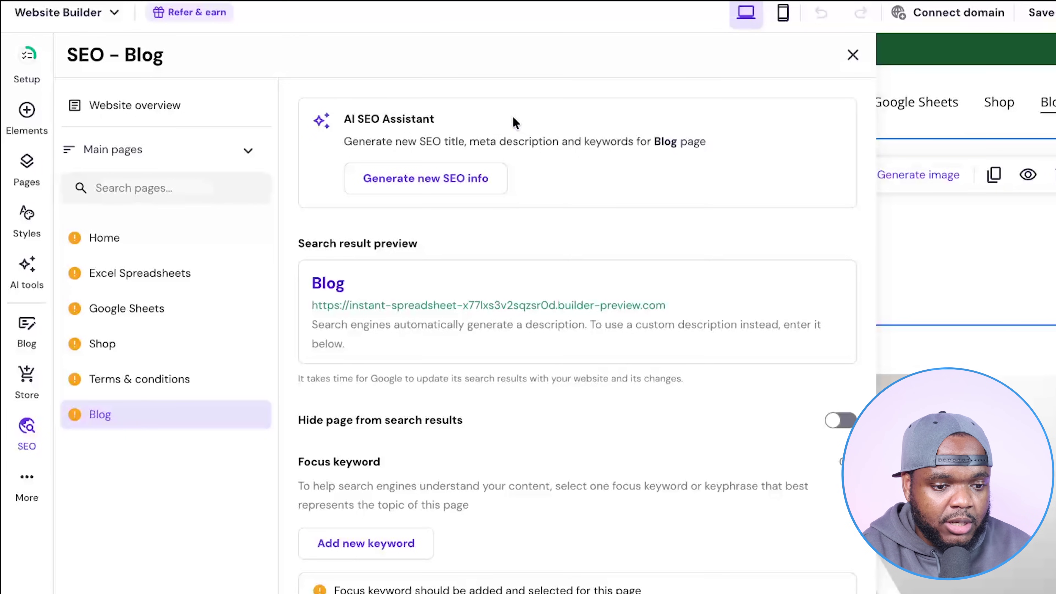
pyautogui.click(405, 194)
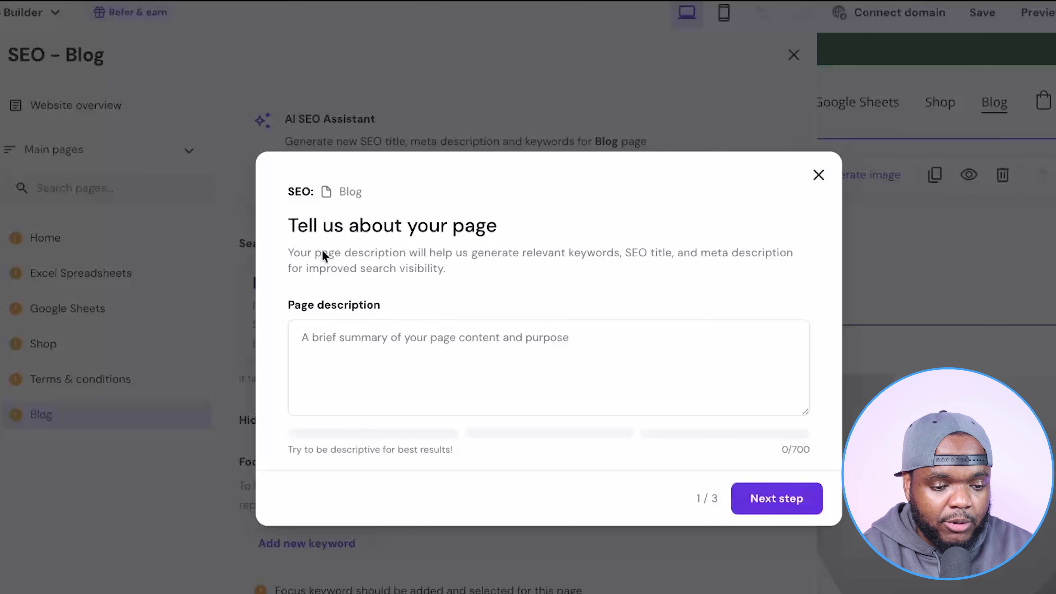
pyautogui.click(346, 406)
pyautogui.write('this page is about providing information about managing income and expenses for households')
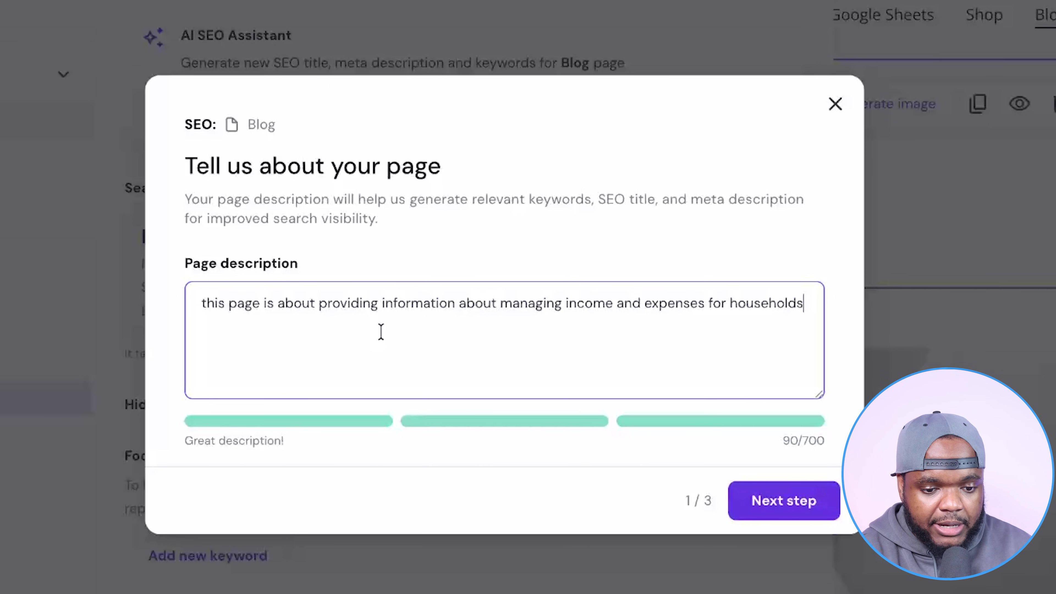
pyautogui.click(786, 505)
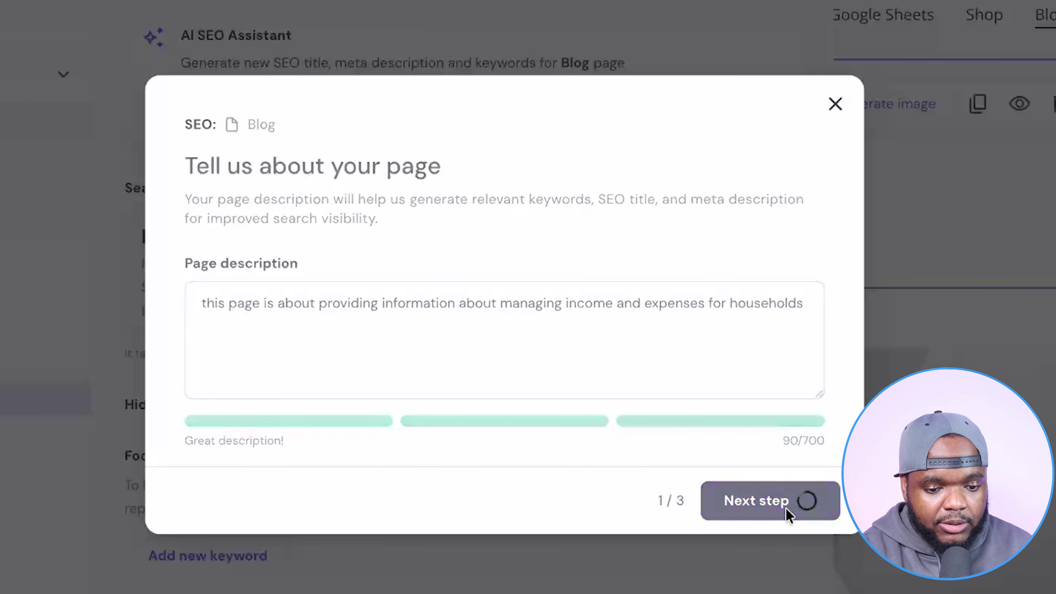
# Use the keywords managing income, managing expenses and household budget, review the search engine appearance, and finish the Blog page's SEO info
pyautogui.click(599, 337)
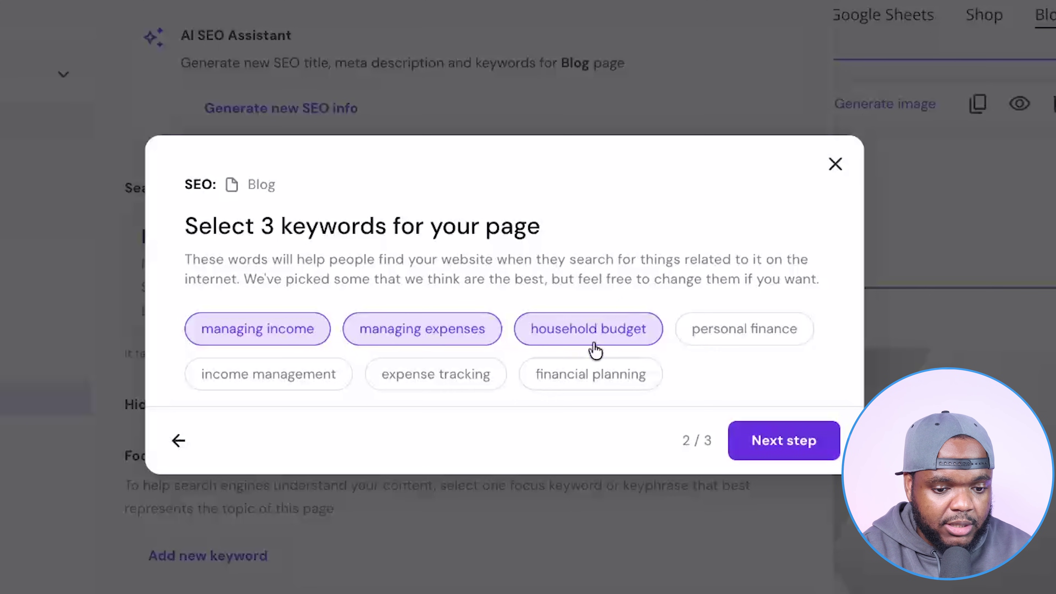
pyautogui.click(769, 441)
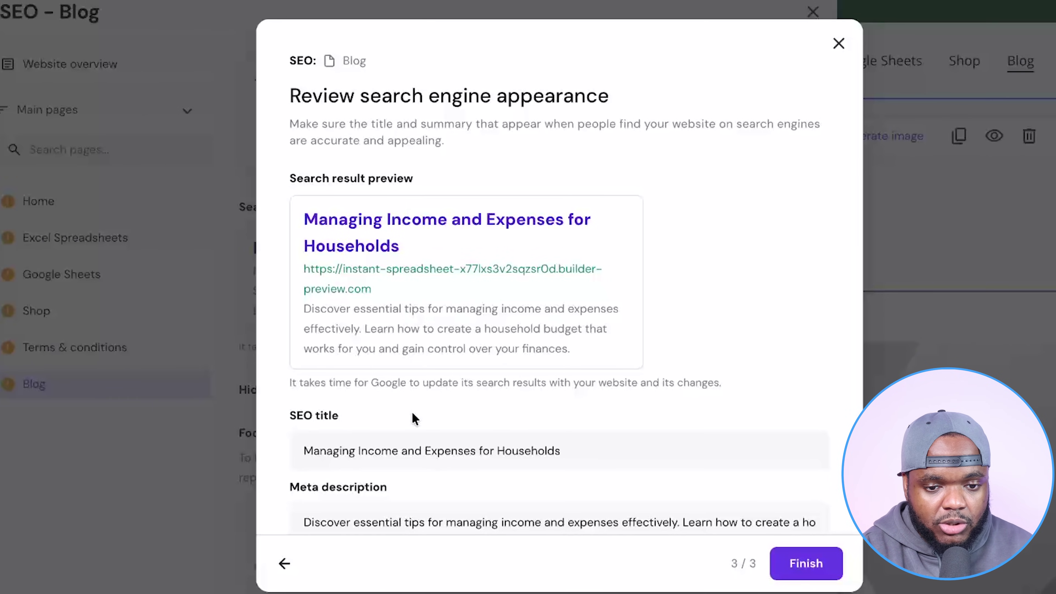
pyautogui.scroll(-1, 359, 426)
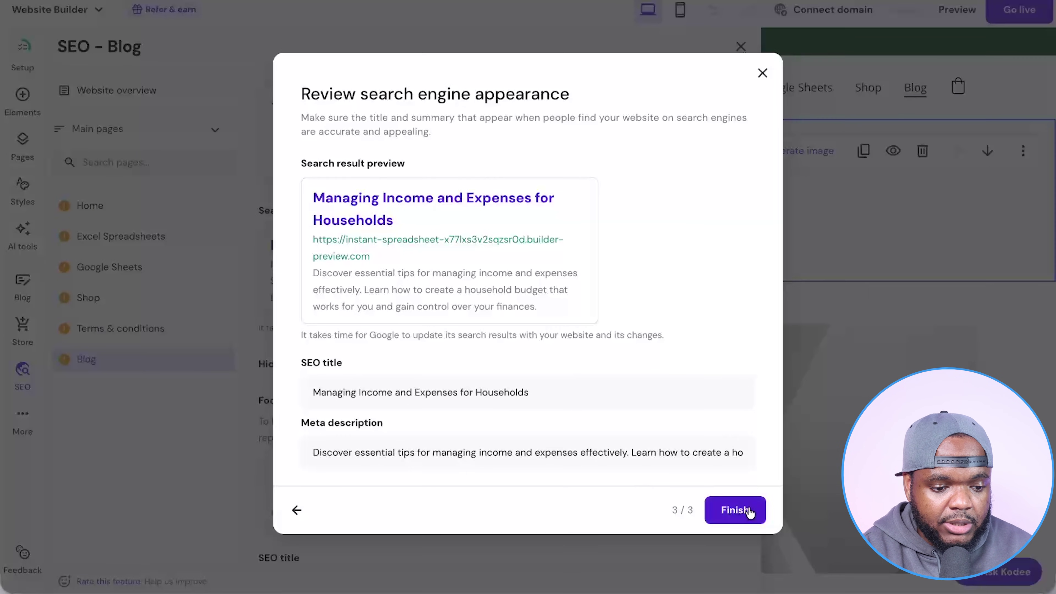
pyautogui.click(748, 511)
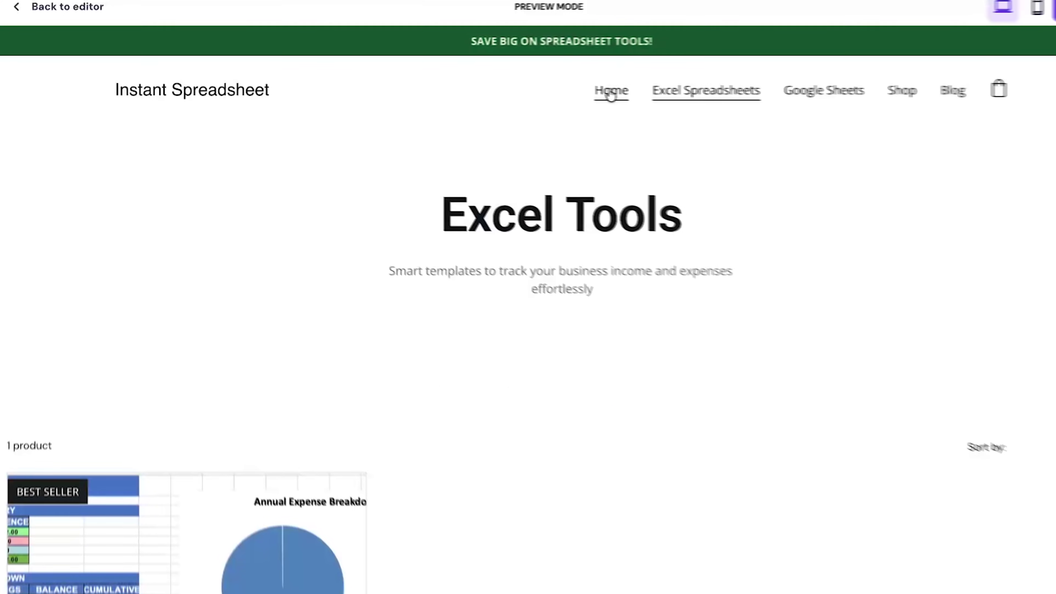
# Review the previewed store's Home page from the hero banner down to the product section
pyautogui.click(610, 91)
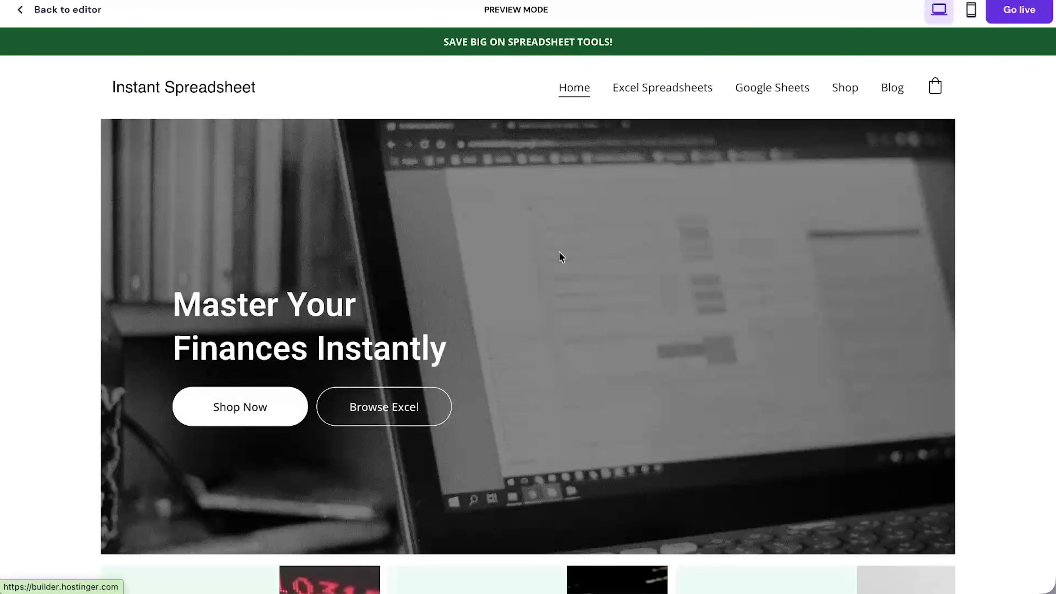
pyautogui.scroll(-15, 559, 252)
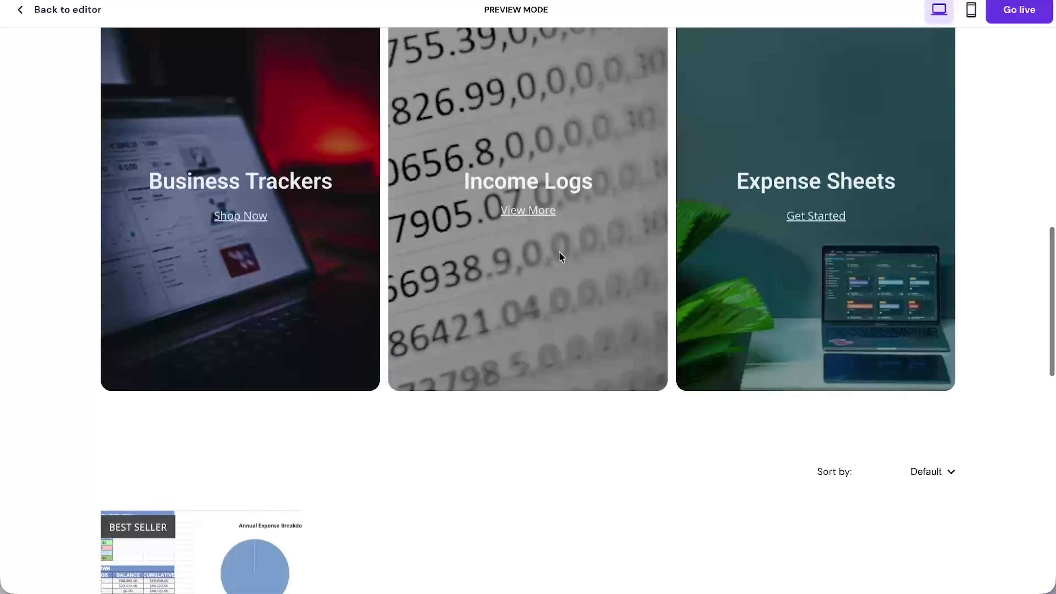
pyautogui.scroll(-2, 636, 323)
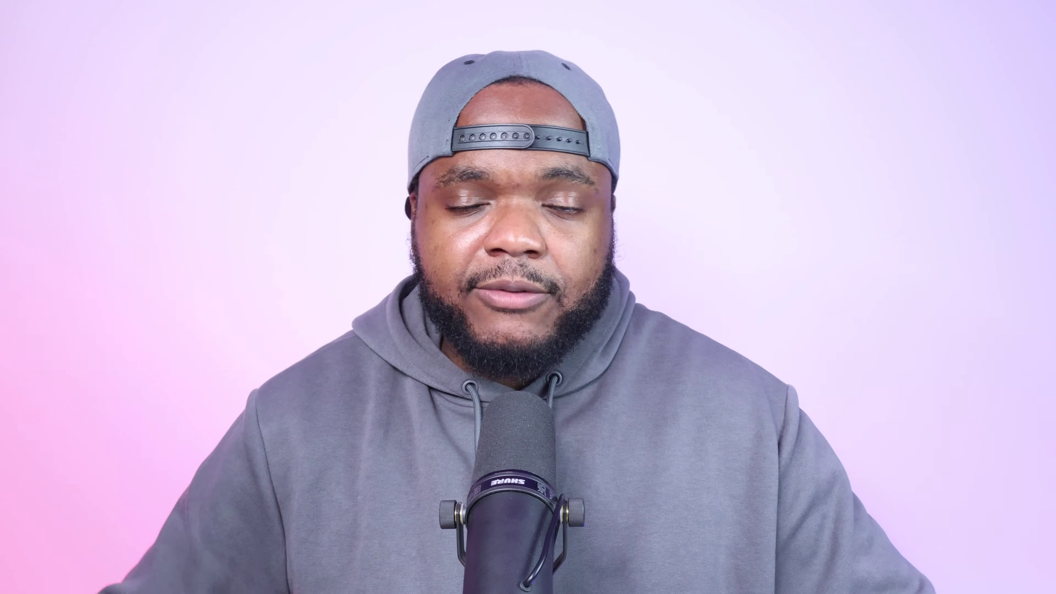